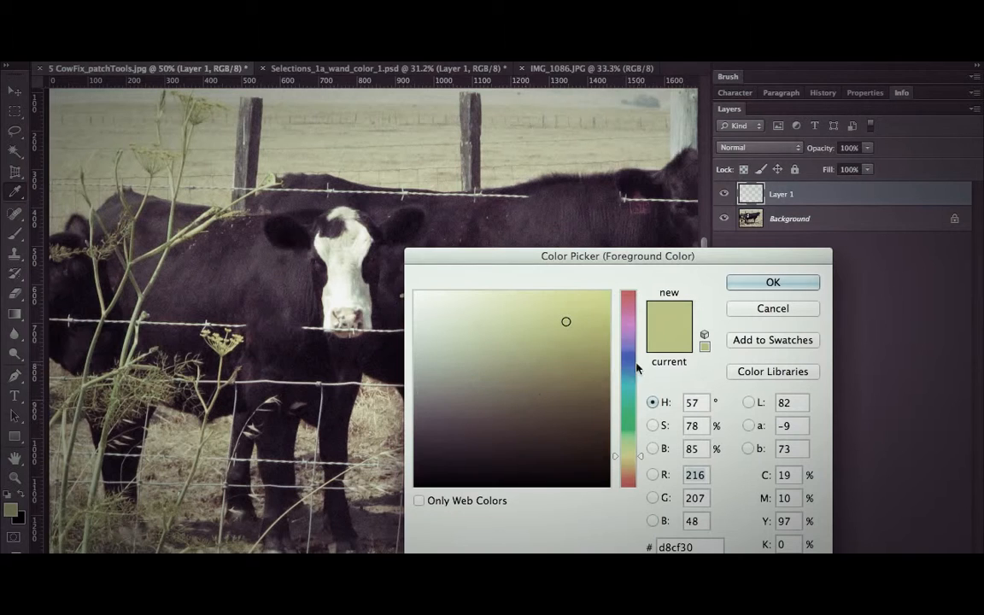
# Set the foreground color to a saturated medium blue.
pyautogui.click(634, 362)
pyautogui.click(575, 388)
pyautogui.click(608, 293)
pyautogui.click(773, 282)
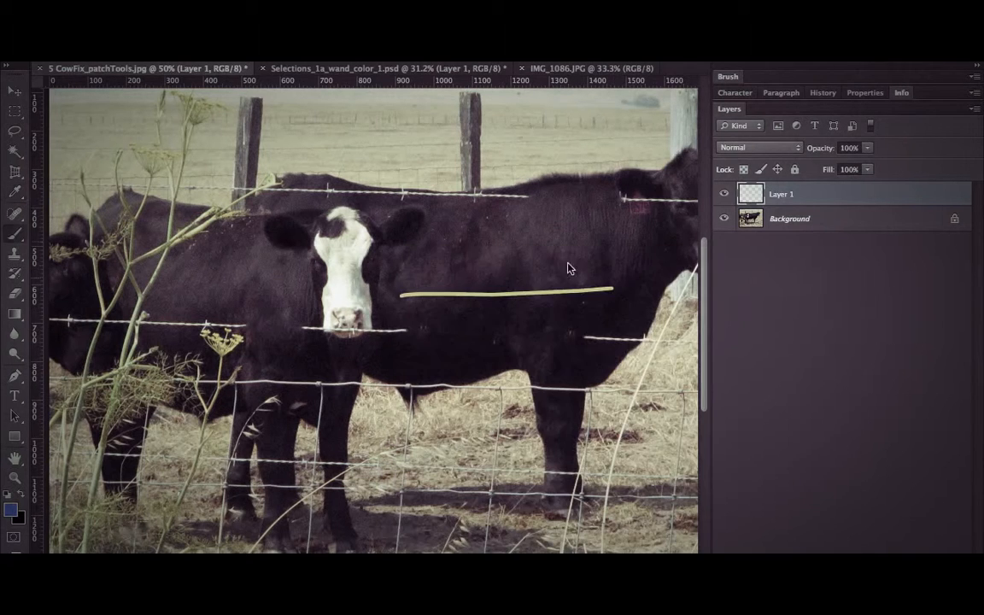
# Undo the yellow brush stroke across the cow's body on Layer 1.
pyautogui.moveTo(364, 230); pyautogui.dragTo(591, 249)
pyautogui.press('super+alt+z')
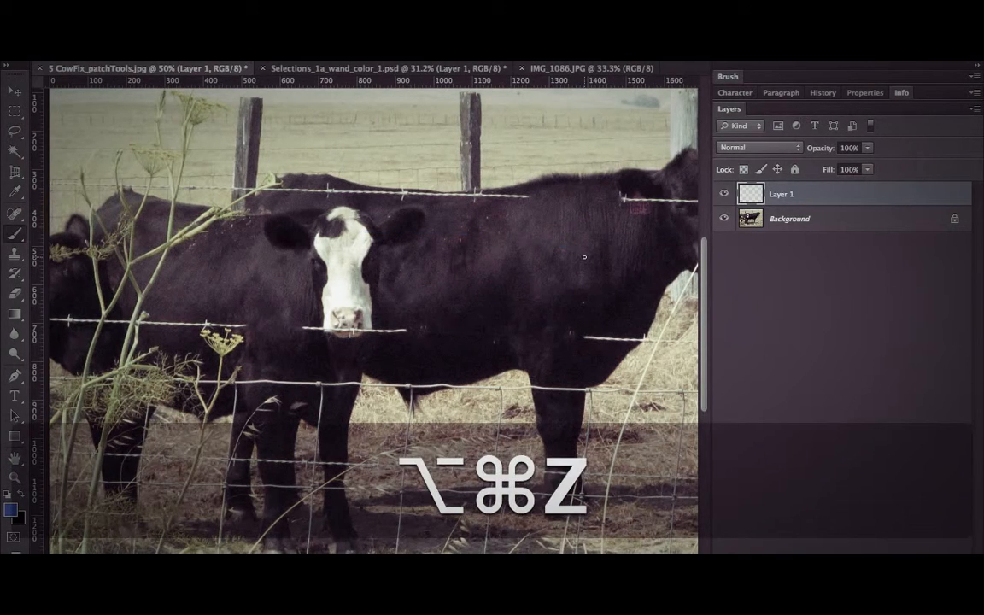
pyautogui.press('super+alt+z')
# Paint a medium-width blue stroke across the right-hand cow's body and a thinner one with a smaller brush below it.
pyautogui.press(']')
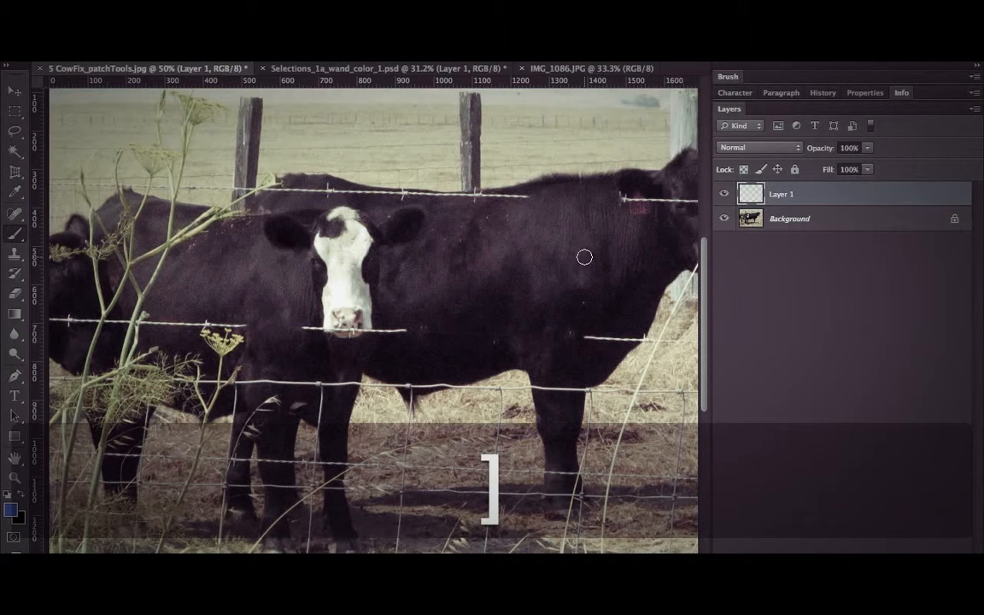
pyautogui.moveTo(386, 261); pyautogui.dragTo(694, 254)
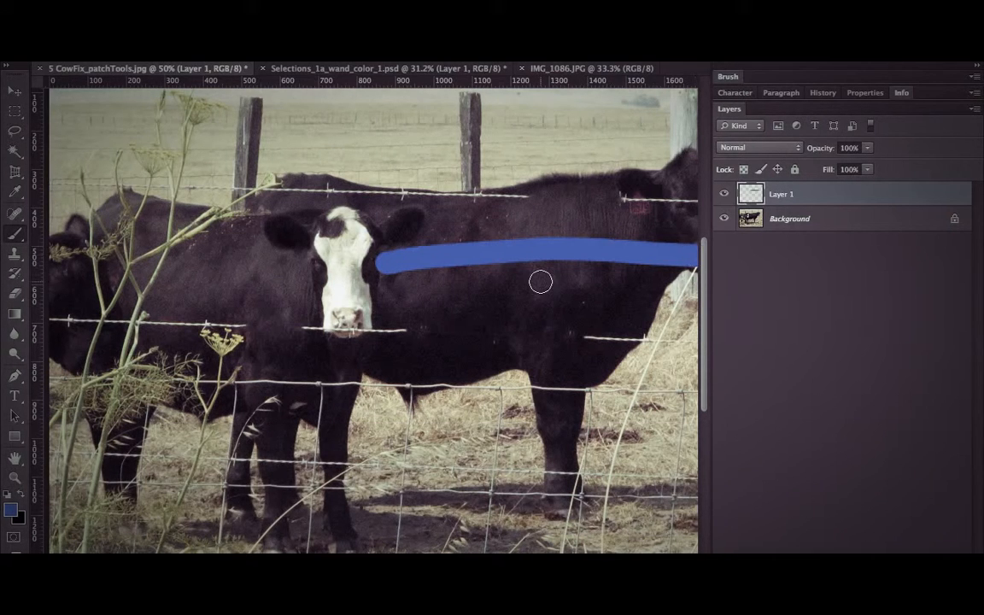
pyautogui.press('[')
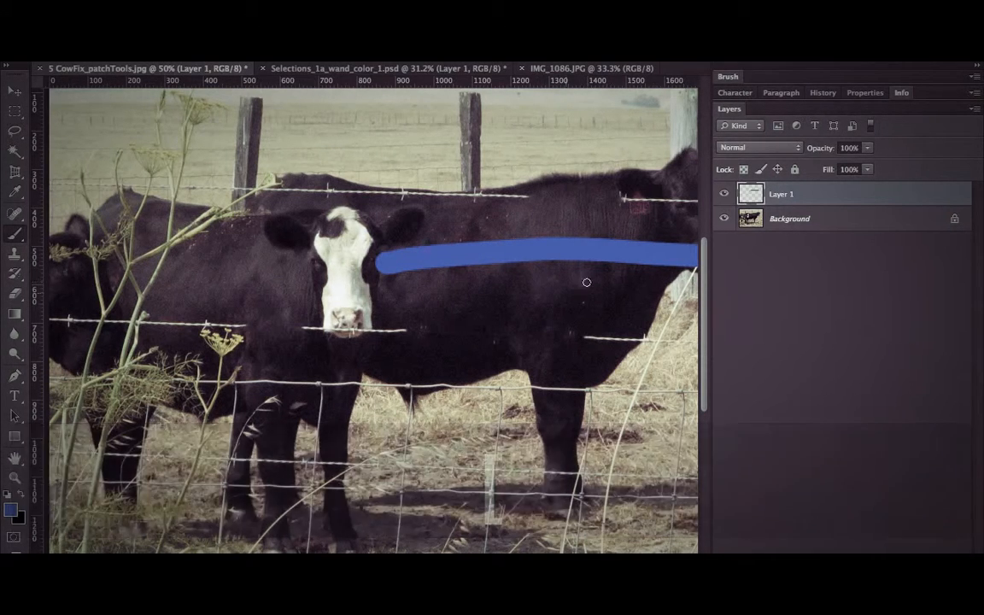
pyautogui.moveTo(595, 280); pyautogui.dragTo(354, 317)
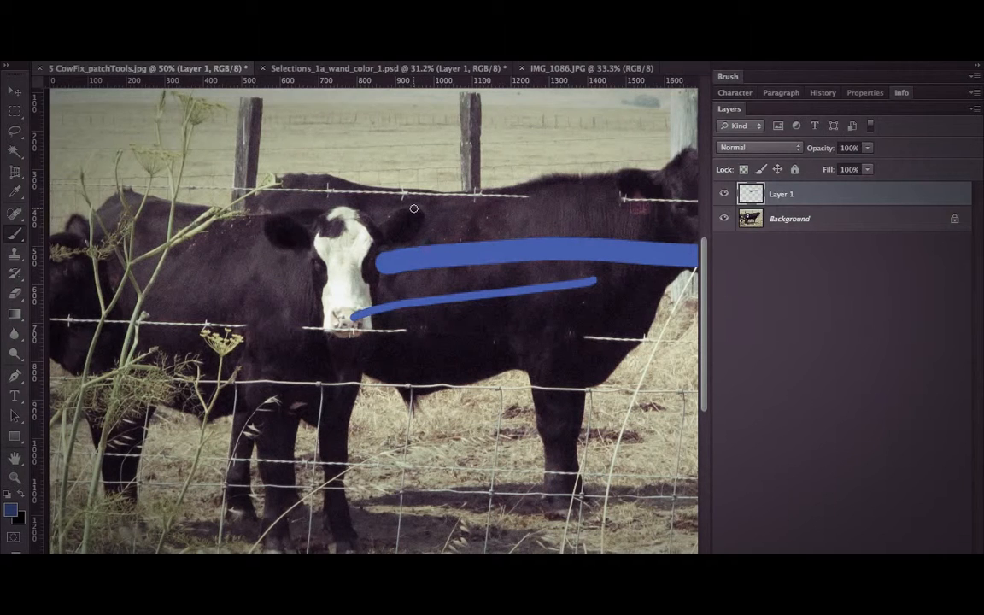
# Enlarge the brush considerably and paint a very wide blue stroke along the cows' backs over the fence posts.
pyautogui.press(']')
pyautogui.press(']')
pyautogui.press(']')
pyautogui.press(']')
pyautogui.press(']')
pyautogui.press(']')
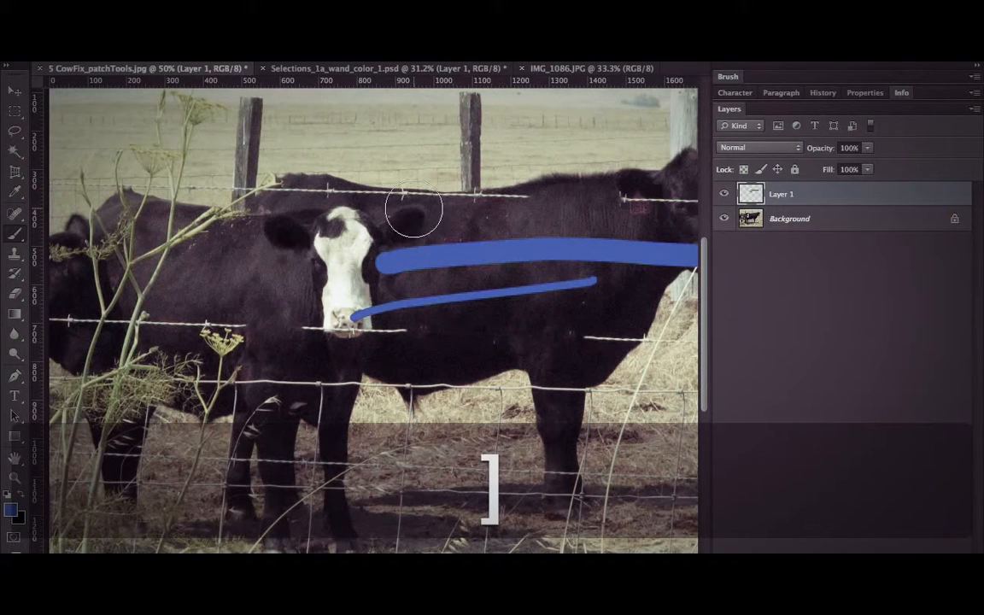
pyautogui.click(227, 181)
pyautogui.moveTo(227, 181); pyautogui.dragTo(561, 154)
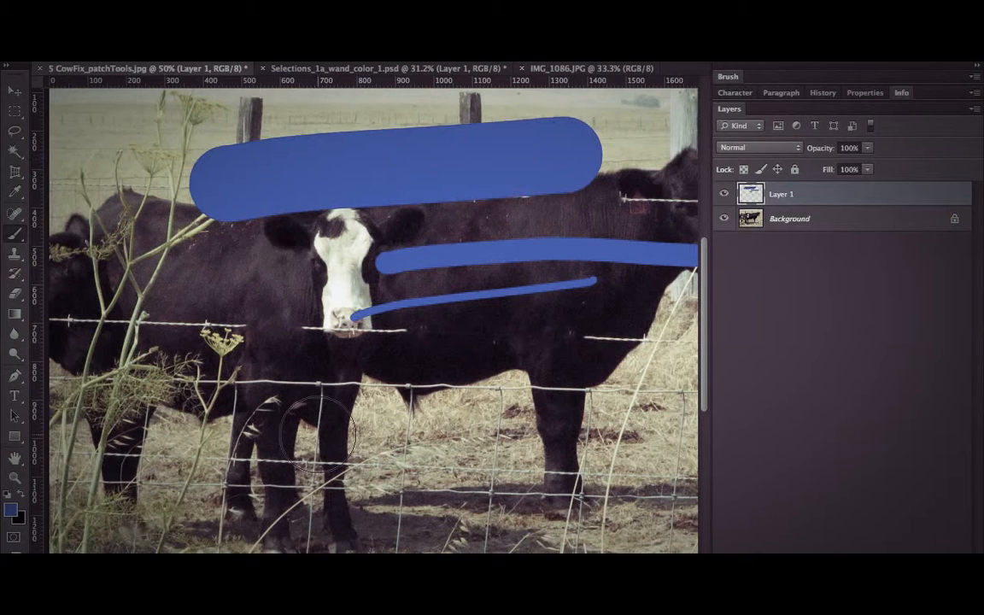
# Paint a soft-edged blue stroke across the cows' legs, and a hard-edged one below it after raising the brush hardness again.
pyautogui.press('shift')
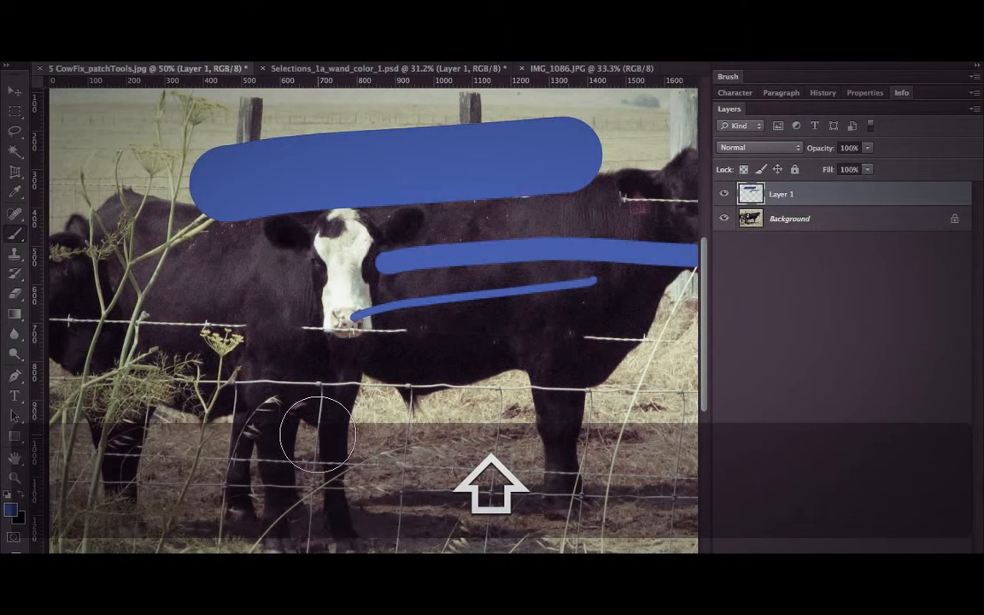
pyautogui.hotkey('shift', '[')
pyautogui.hotkey('shift', '[')
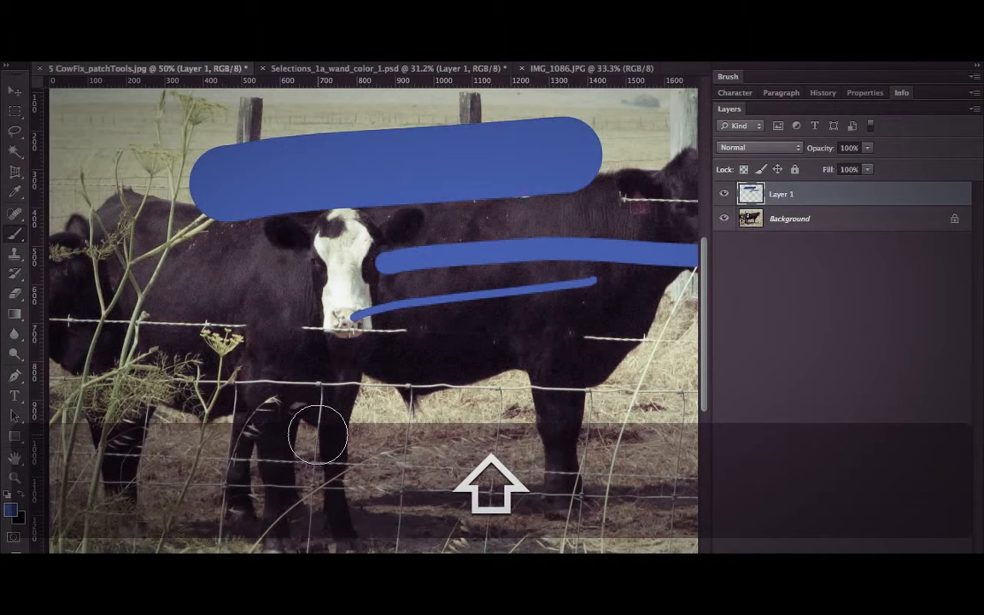
pyautogui.moveTo(220, 400)
pyautogui.mouseDown()
pyautogui.moveTo(394, 380)
pyautogui.moveTo(543, 384)
pyautogui.mouseUp()
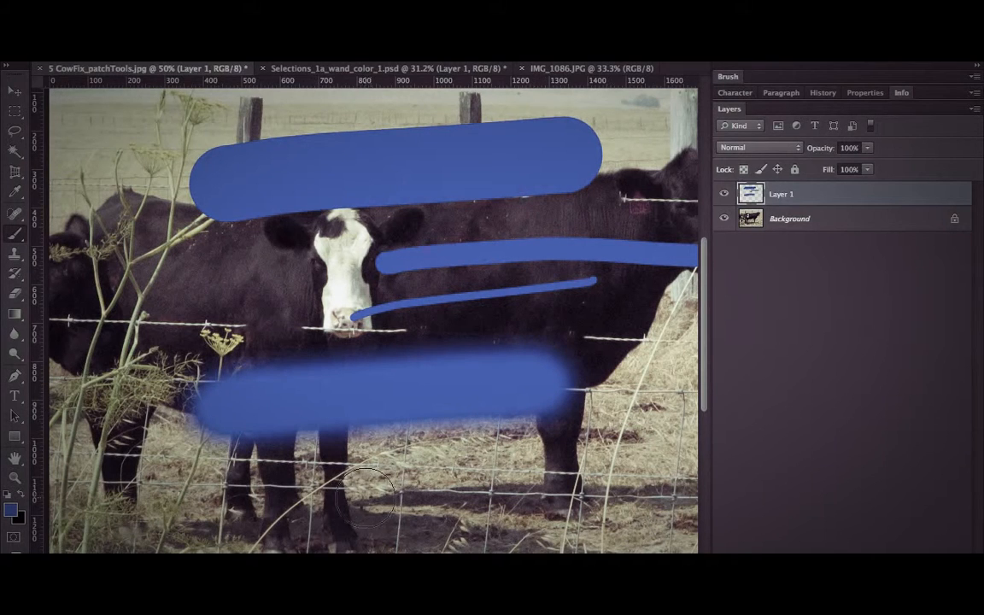
pyautogui.hotkey('shift', ']')
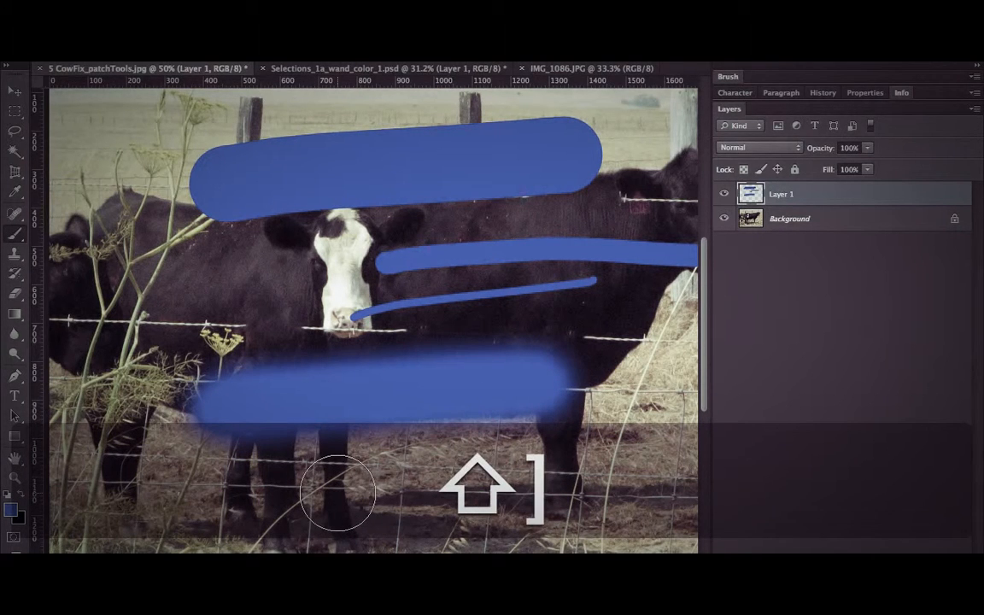
pyautogui.moveTo(333, 493); pyautogui.dragTo(626, 484)
# Clear all the blue strokes from Layer 1 and remove the selection.
pyautogui.press('super+a')
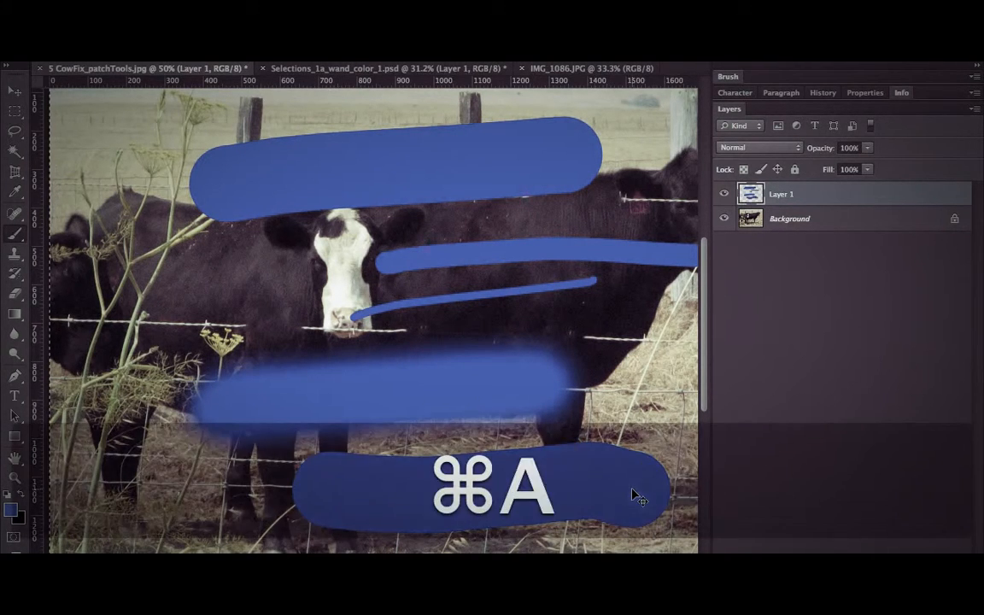
pyautogui.press('BackSpace')
pyautogui.press('super+d')
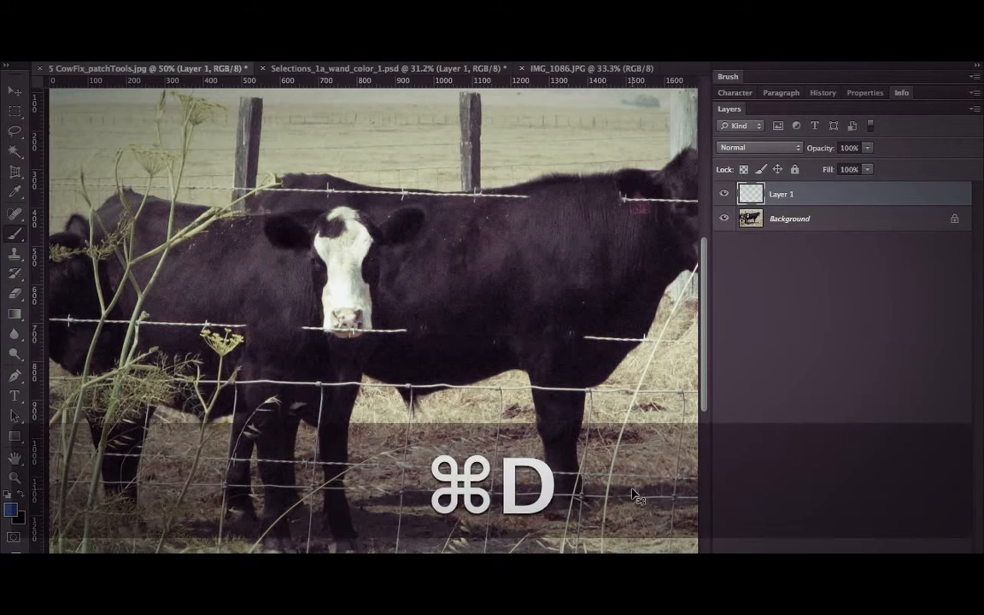
# Reduce the brush size, sample the yellow-green of the flower head, and paint a zigzag on the right-hand cow's body.
pyautogui.press('[')
pyautogui.press('[')
pyautogui.press('[')
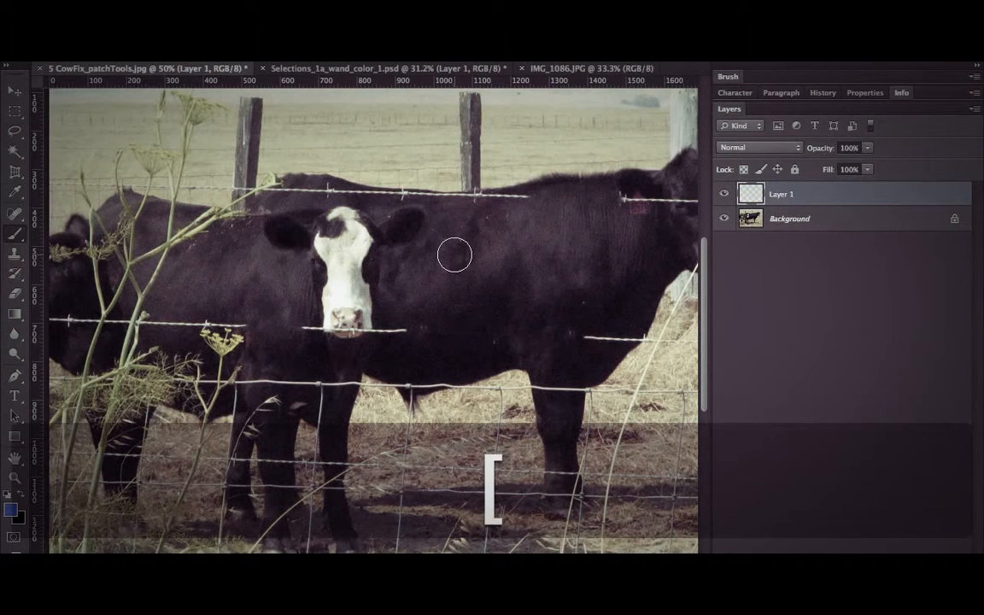
pyautogui.press('alt')
pyautogui.keyDown('alt'); pyautogui.click(232, 338); pyautogui.keyUp('alt')
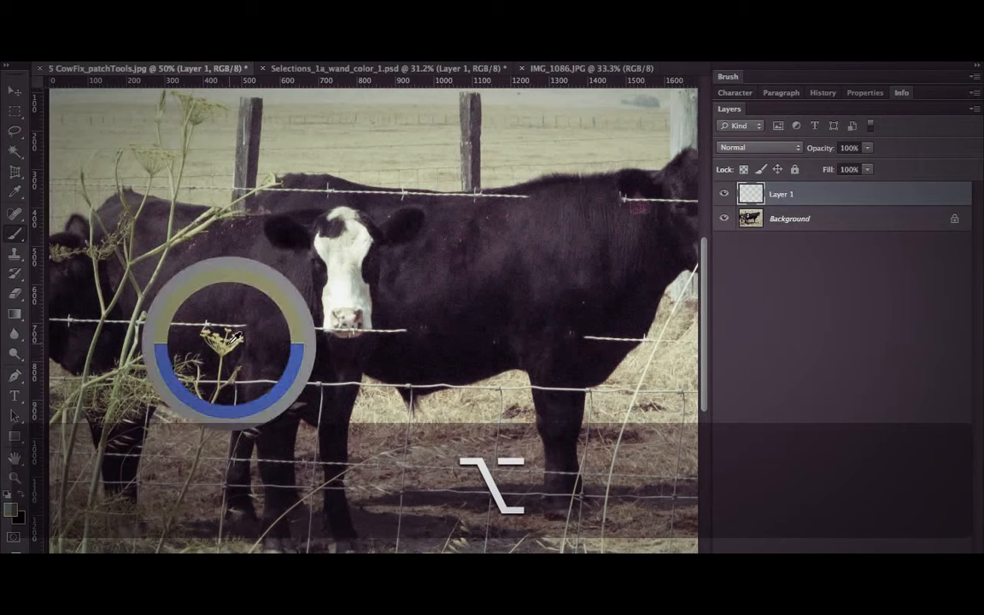
pyautogui.moveTo(436, 256)
pyautogui.mouseDown()
pyautogui.moveTo(510, 301)
pyautogui.moveTo(597, 329)
pyautogui.mouseUp()
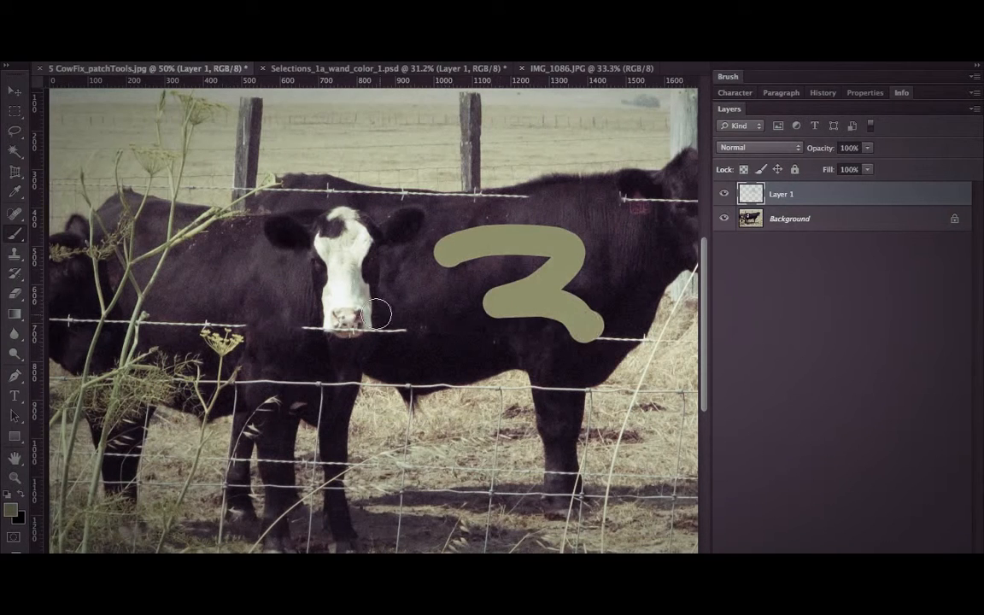
# Paint over the zigzag with pale green, then add short grayish and off-white strokes beside it using colors sampled from the photo.
pyautogui.moveTo(436, 250)
pyautogui.mouseDown()
pyautogui.moveTo(527, 293)
pyautogui.moveTo(477, 317)
pyautogui.moveTo(598, 336)
pyautogui.mouseUp()
pyautogui.press('alt')
pyautogui.moveTo(446, 290); pyautogui.dragTo(493, 273)
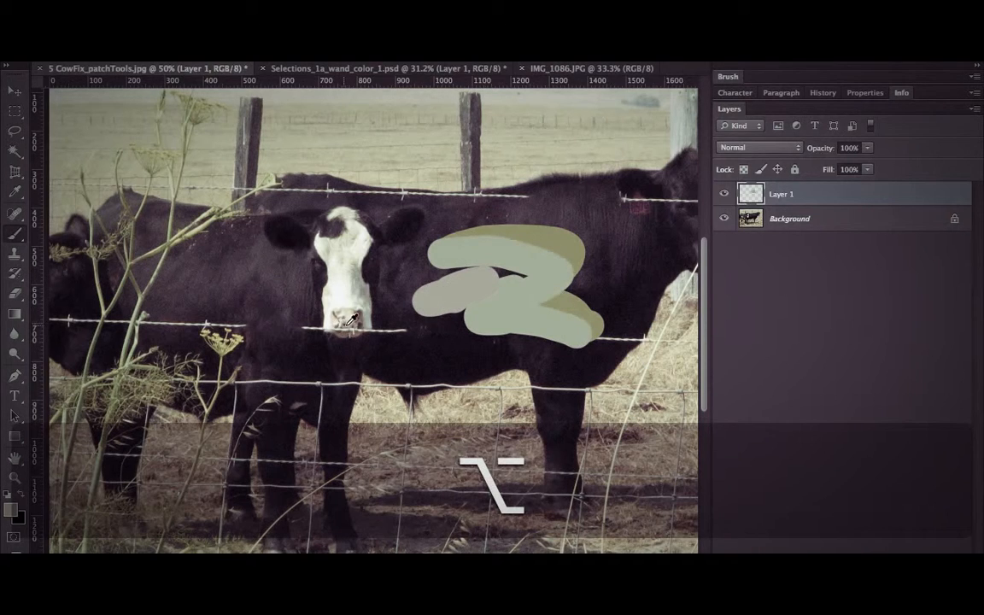
pyautogui.keyDown('alt'); pyautogui.click(350, 314); pyautogui.keyUp('alt')
pyautogui.moveTo(431, 272)
pyautogui.mouseDown()
pyautogui.moveTo(454, 281)
pyautogui.moveTo(446, 301)
pyautogui.mouseUp()
# Set the brush size to 79 px and browse the preset options and the available brush tips.
pyautogui.rightClick(452, 299)
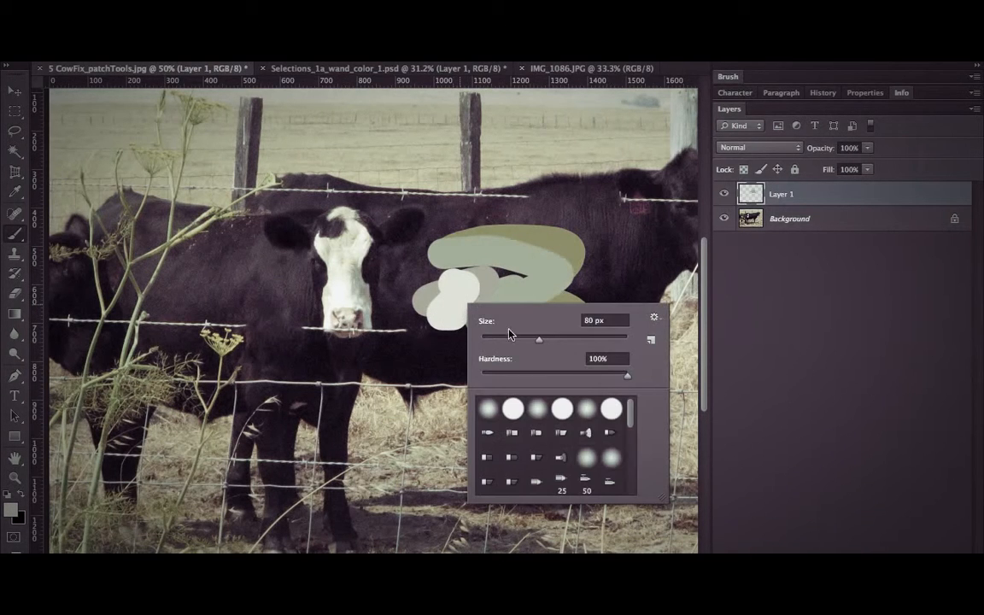
pyautogui.moveTo(539, 343); pyautogui.dragTo(537, 343)
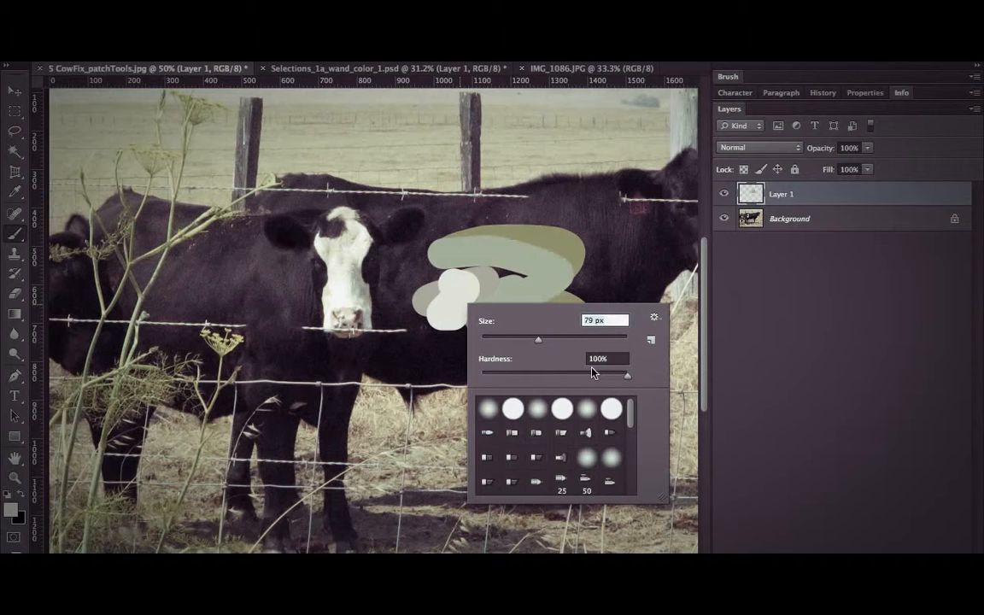
pyautogui.click(654, 320)
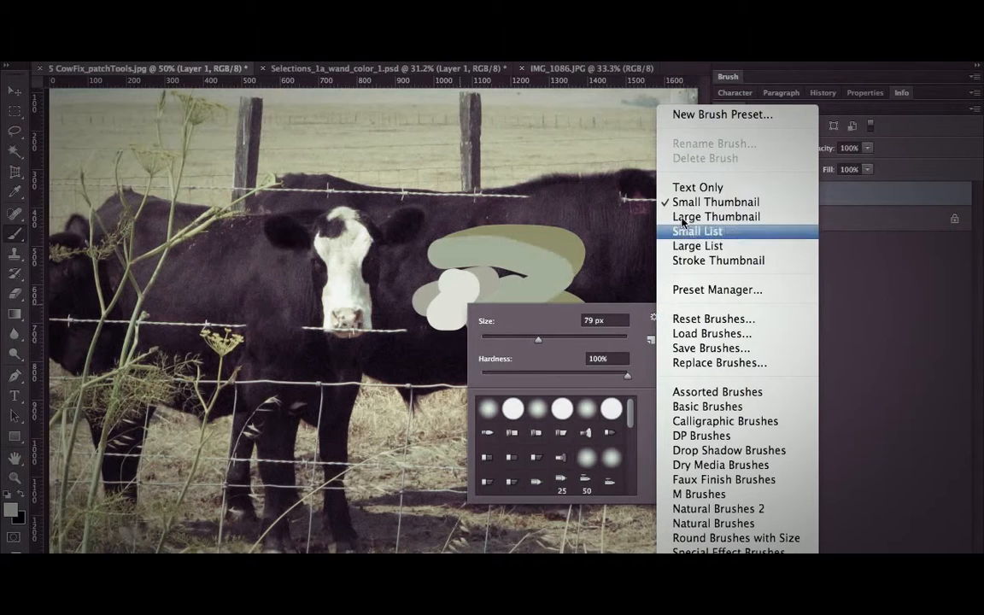
pyautogui.click(632, 428)
pyautogui.scroll(-5, 569, 400)
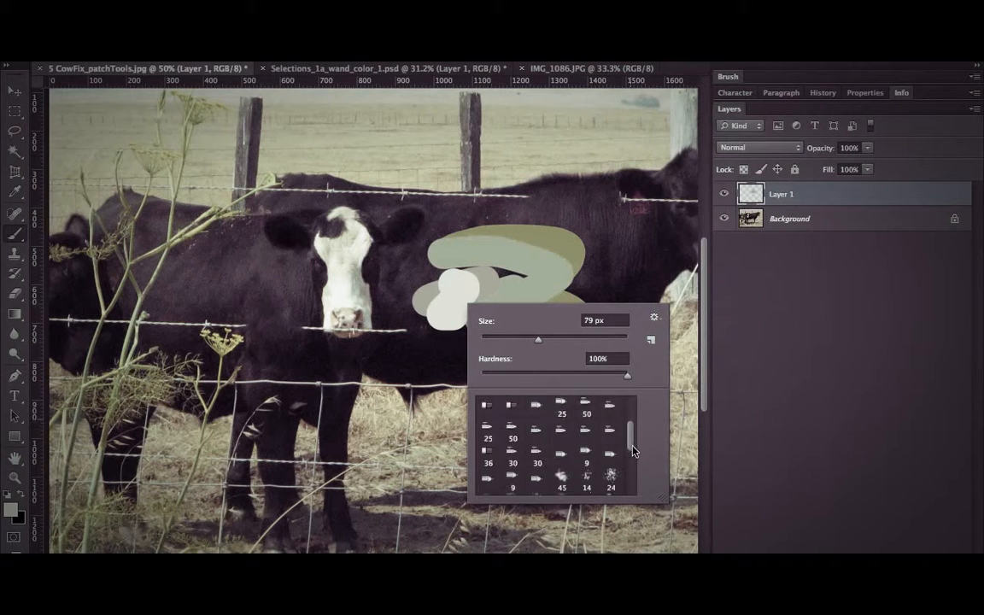
# Choose a chalky textured brush tip, try a winding stroke across the left-hand cow's body, and undo it.
pyautogui.click(611, 475)
pyautogui.moveTo(176, 291)
pyautogui.mouseDown()
pyautogui.moveTo(217, 366)
pyautogui.moveTo(409, 400)
pyautogui.moveTo(432, 417)
pyautogui.mouseUp()
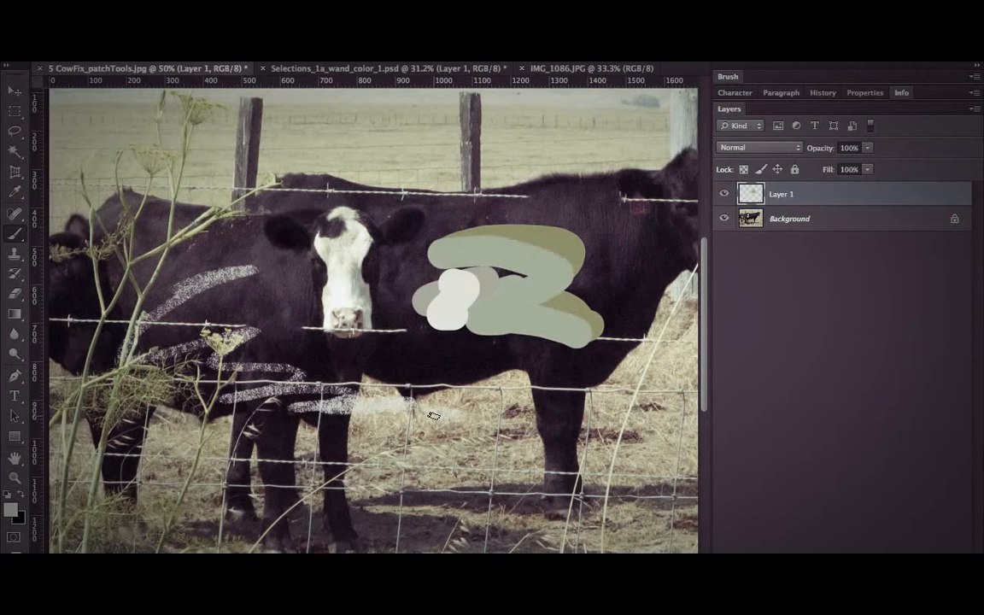
pyautogui.press('super+z')
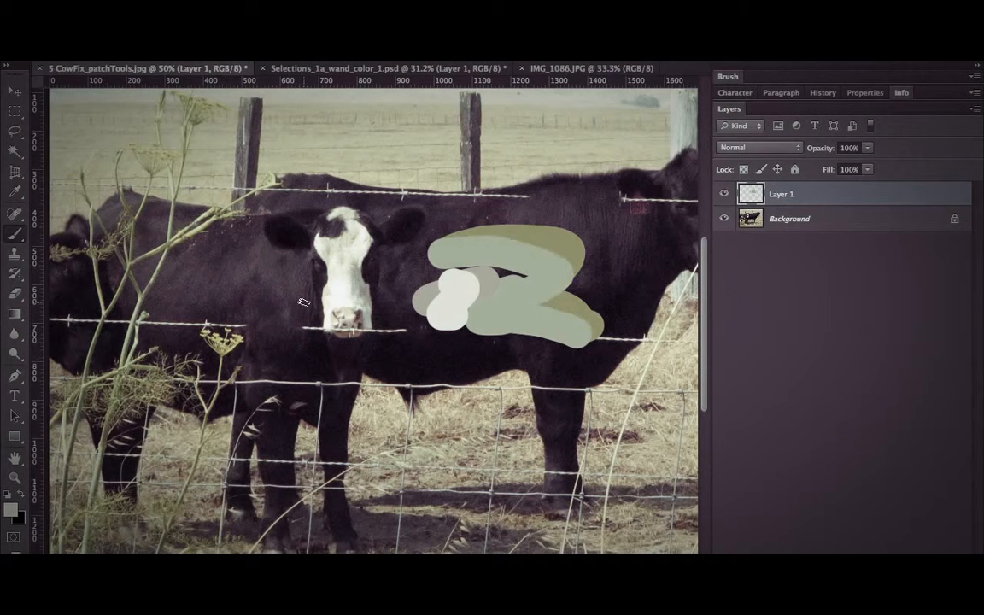
# Select the yellow flower head with a rectangular marquee and desaturate it on the Background layer.
pyautogui.click(16, 114)
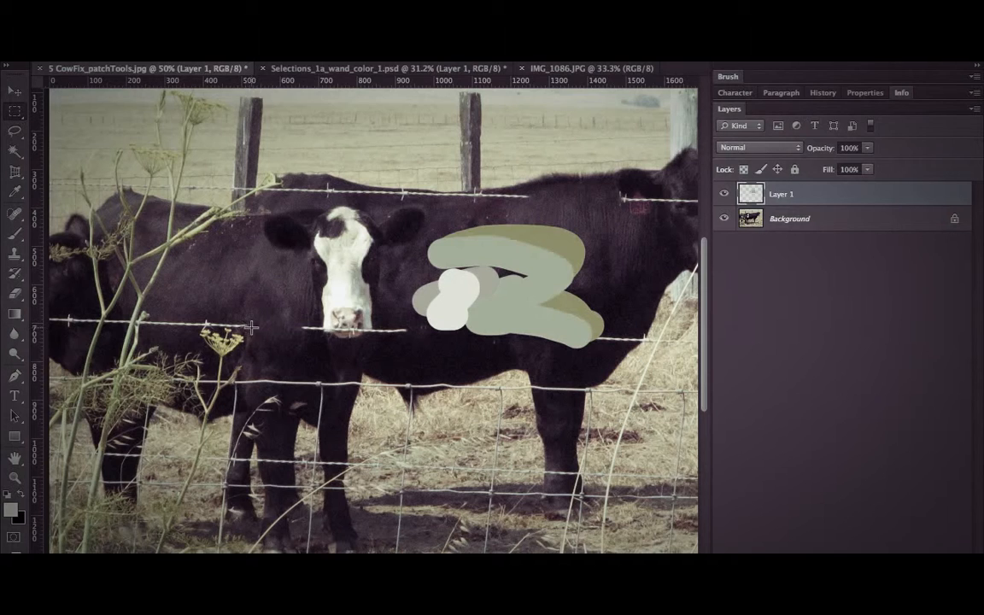
pyautogui.moveTo(251, 326); pyautogui.dragTo(198, 357)
pyautogui.press('super+shift+u')
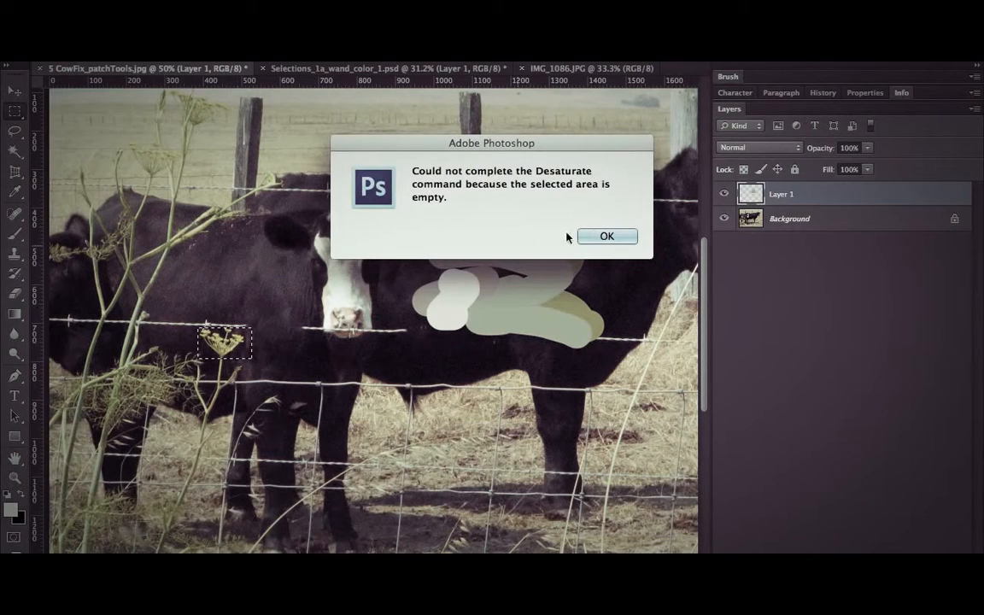
pyautogui.click(602, 236)
pyautogui.click(825, 220)
pyautogui.press('super+shift+u')
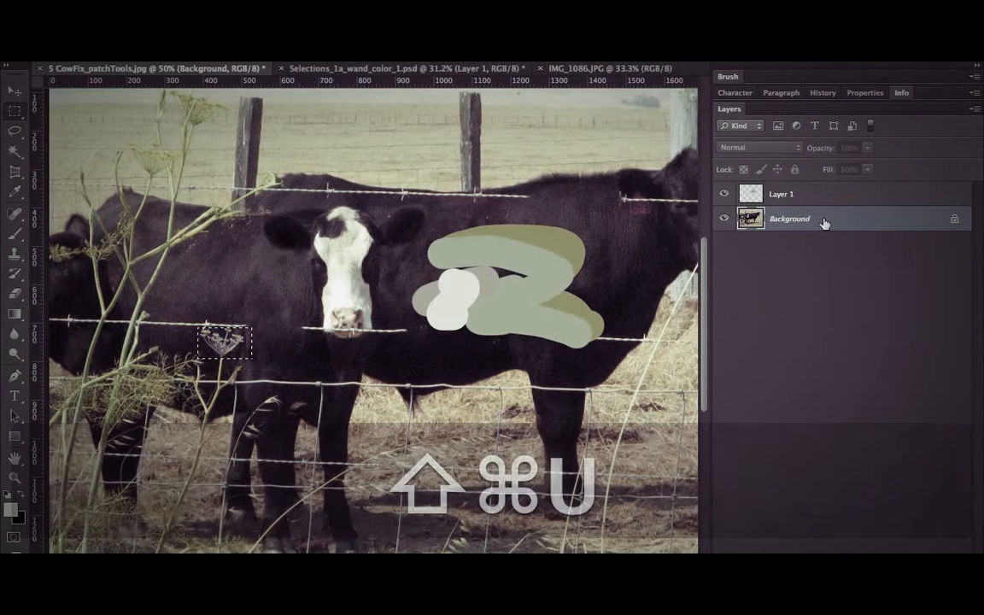
# Apply Curves to the selected area, sampling the white point on the flower head and the black point on the dark background beside it.
pyautogui.press('super+m')
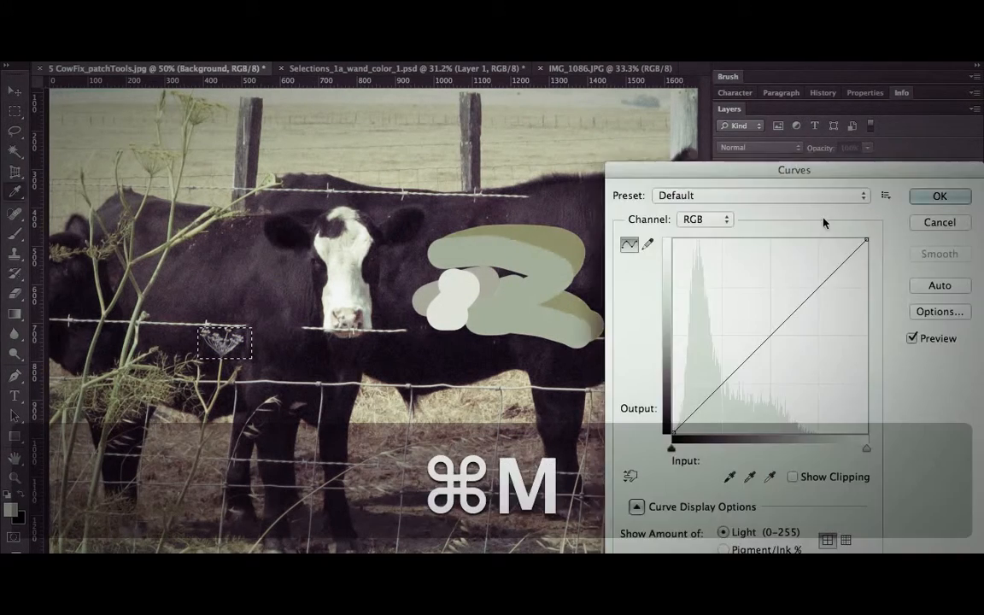
pyautogui.click(767, 476)
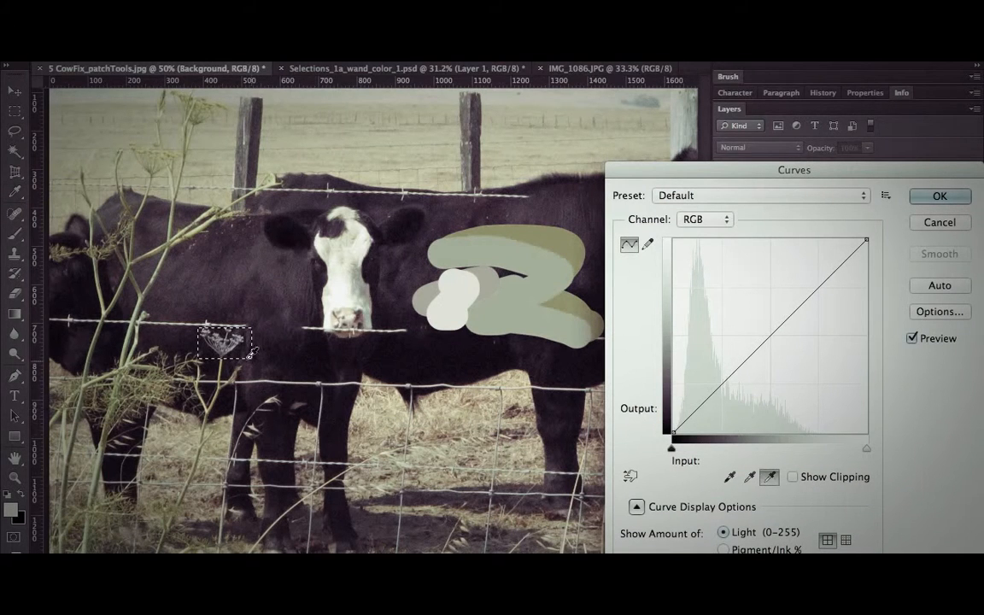
pyautogui.click(223, 342)
pyautogui.click(729, 476)
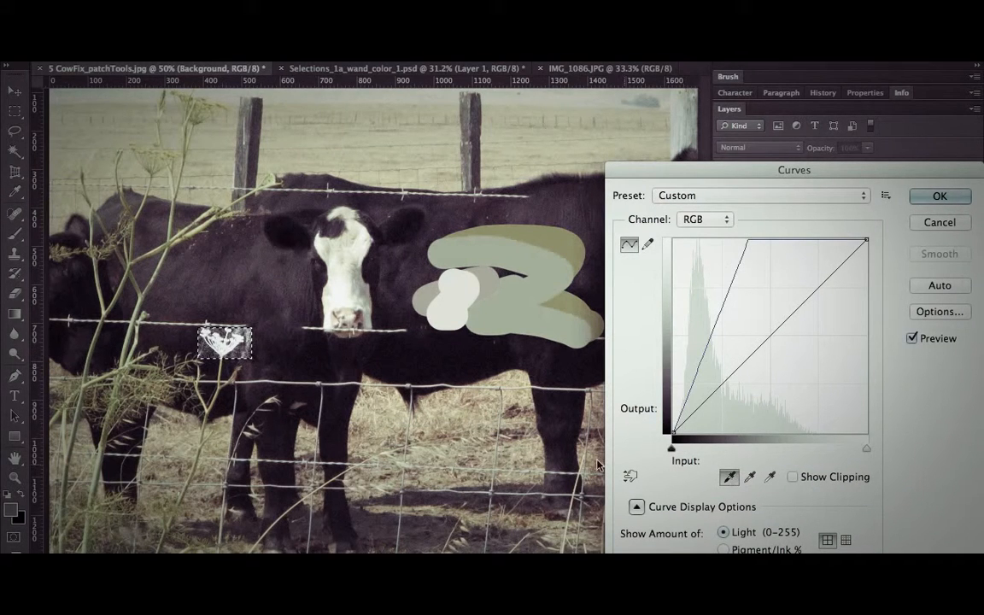
pyautogui.click(249, 330)
pyautogui.click(250, 328)
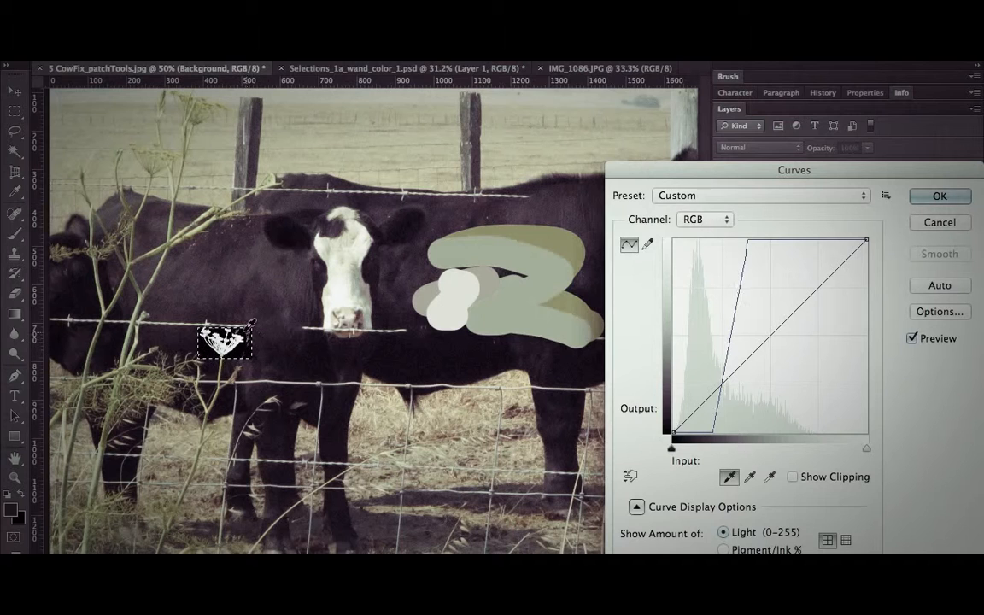
pyautogui.click(939, 196)
# Activate the Brush tool and choose the hard round 30 px brush tip with 100% hardness.
pyautogui.press('b')
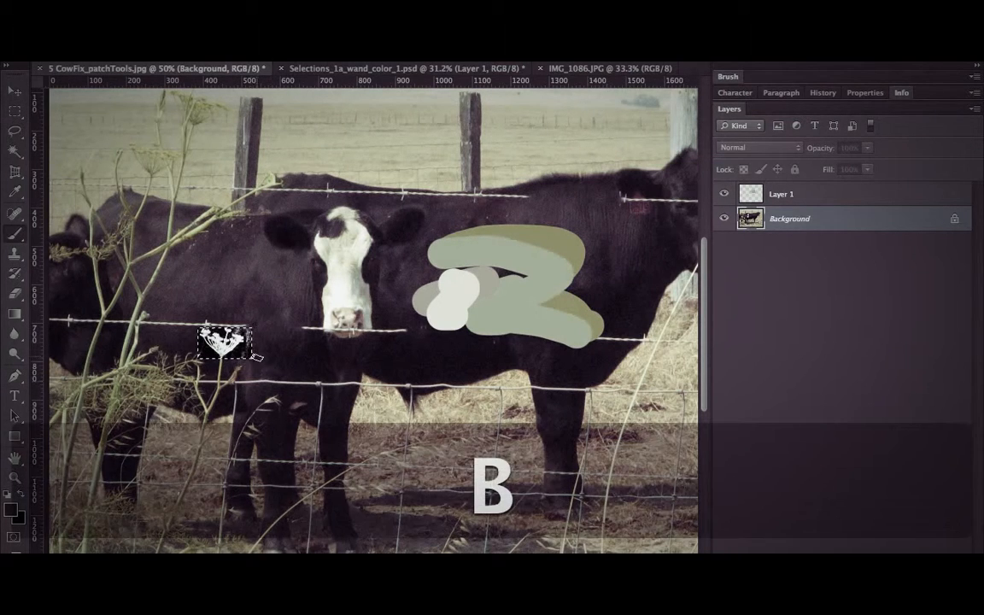
pyautogui.press(']')
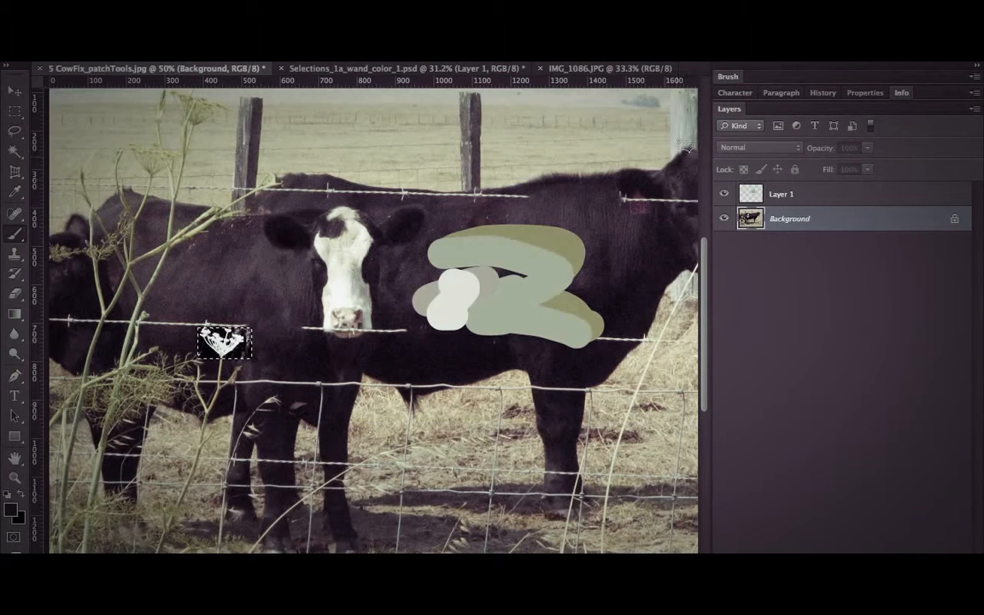
pyautogui.click(727, 77)
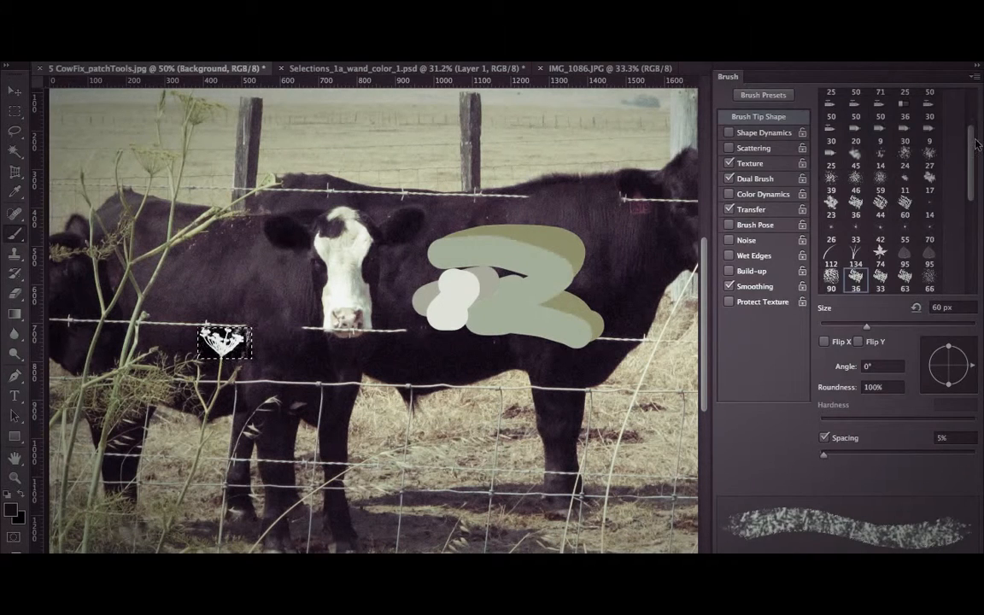
pyautogui.scroll(5, 879, 170)
pyautogui.click(879, 97)
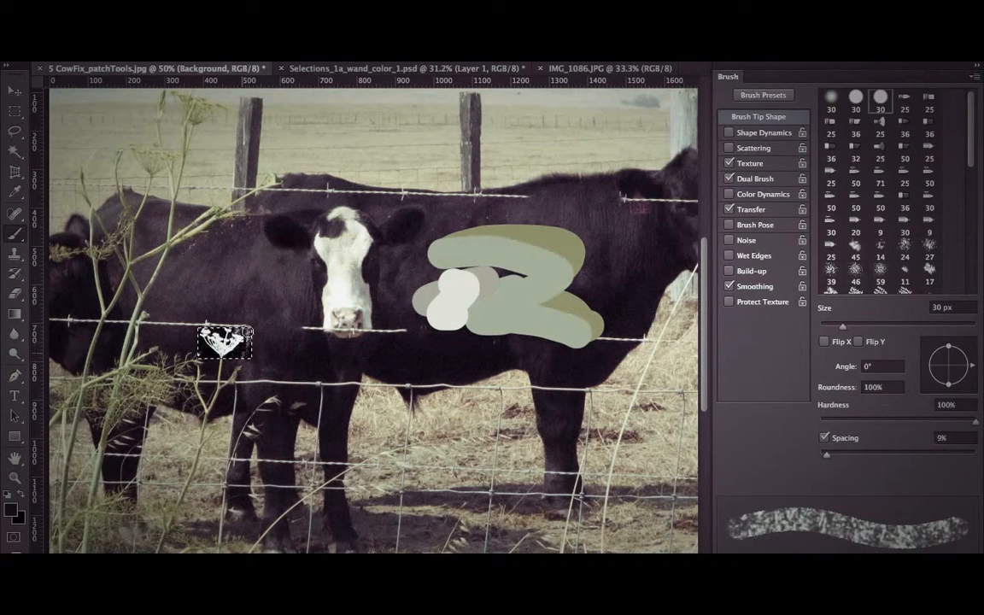
# Choose the plain hard round 30 px brush preset with 100% hardness, without texture, dual brush or transfer effects.
pyautogui.press('0')
pyautogui.rightClick(201, 346)
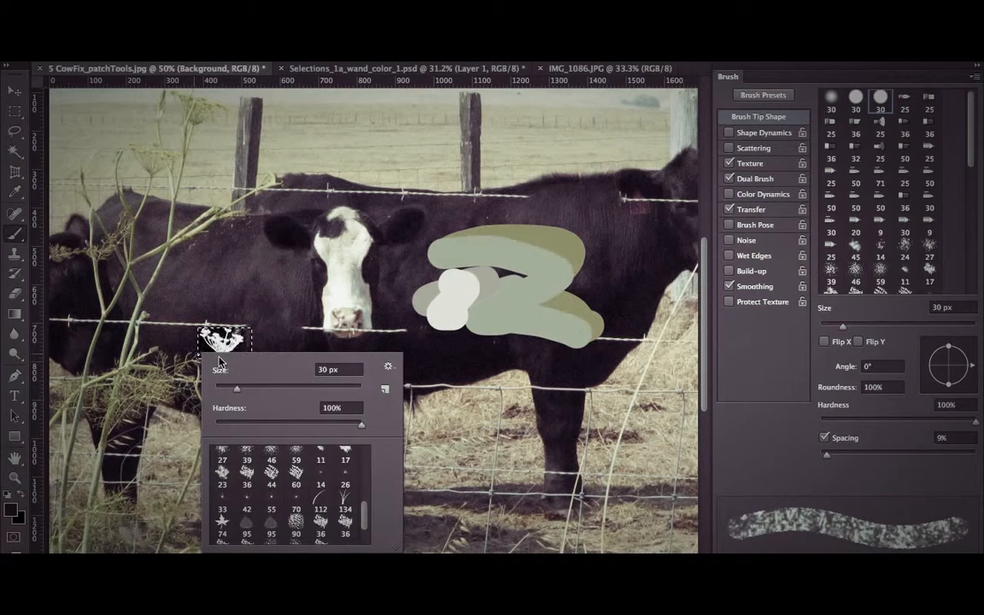
pyautogui.scroll(10, 280, 464)
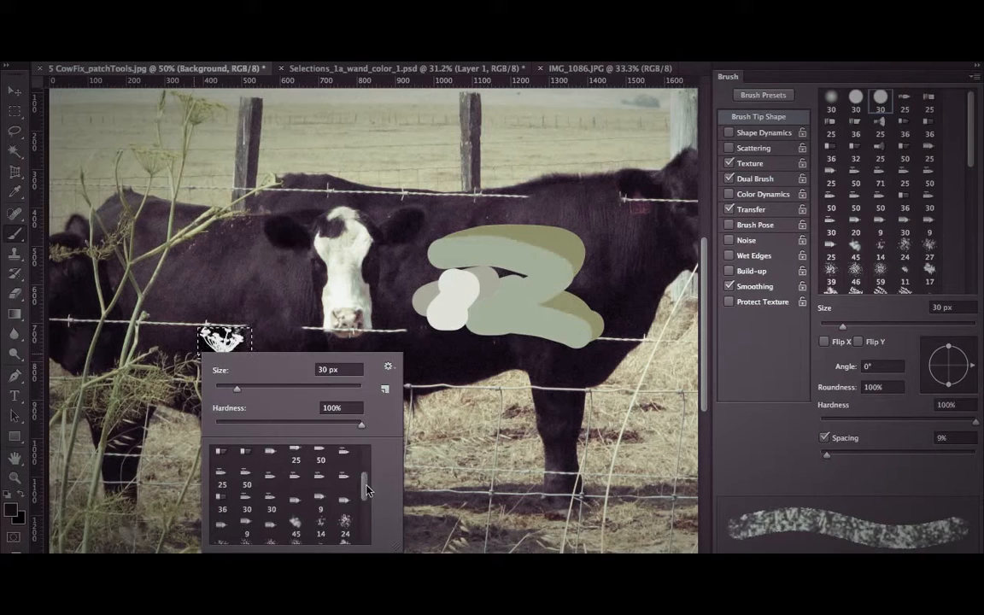
pyautogui.click(247, 459)
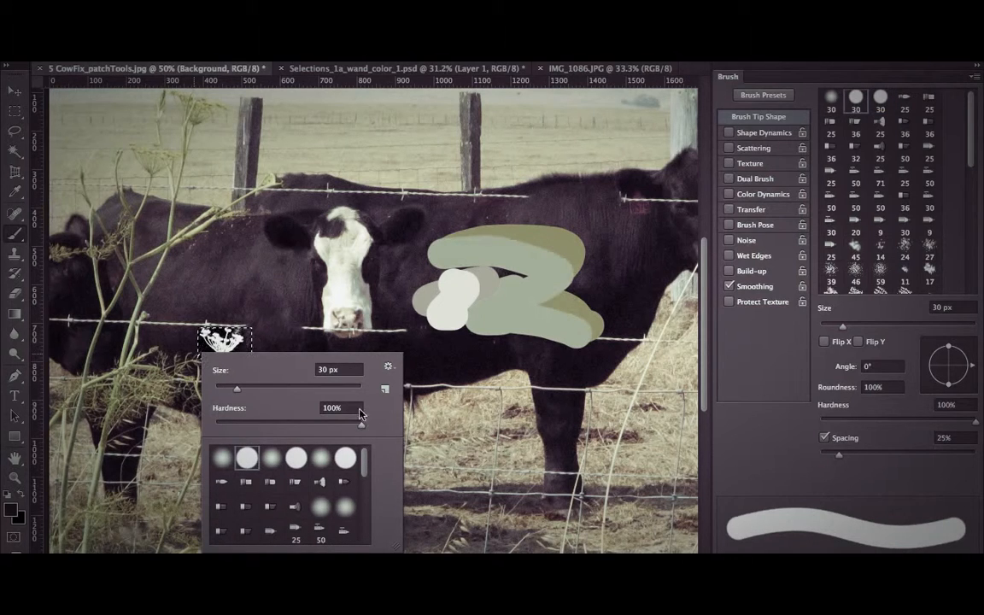
pyautogui.click(268, 341)
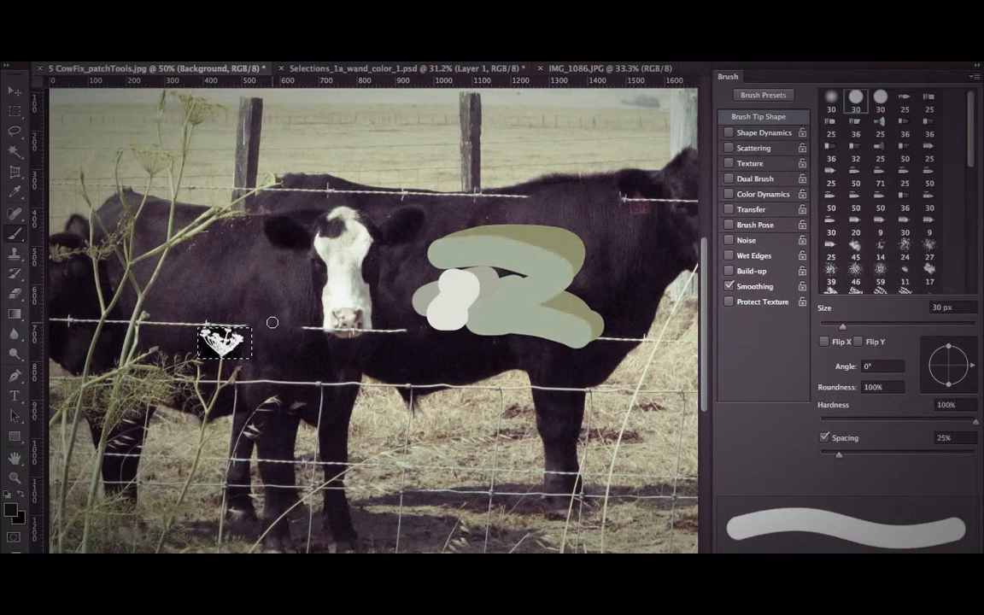
# Try inverting the selected flower head's tones, compare both versions, and undo the inversion.
pyautogui.press('super+i')
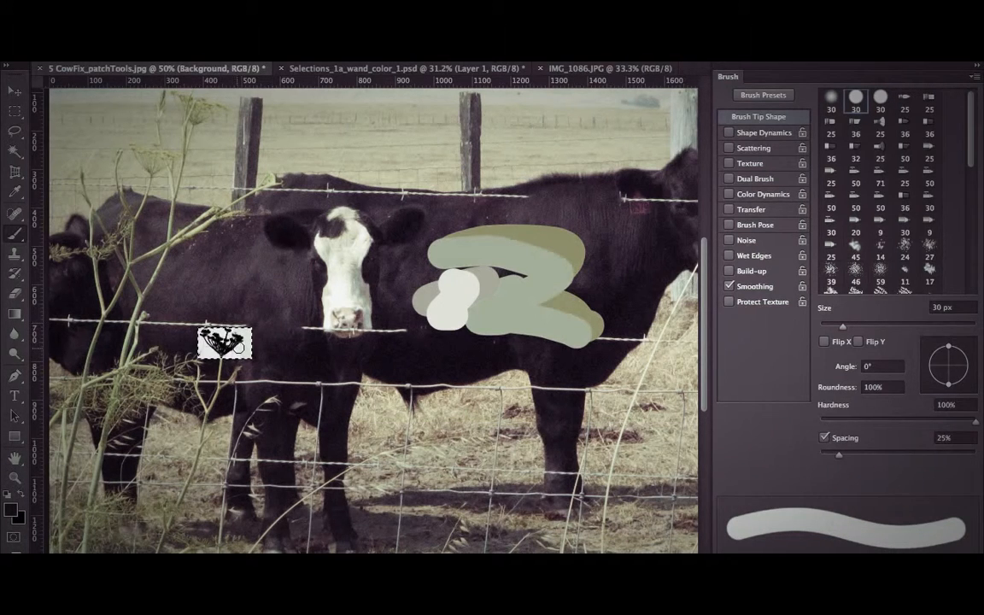
pyautogui.press('super+z')
pyautogui.press('super+z')
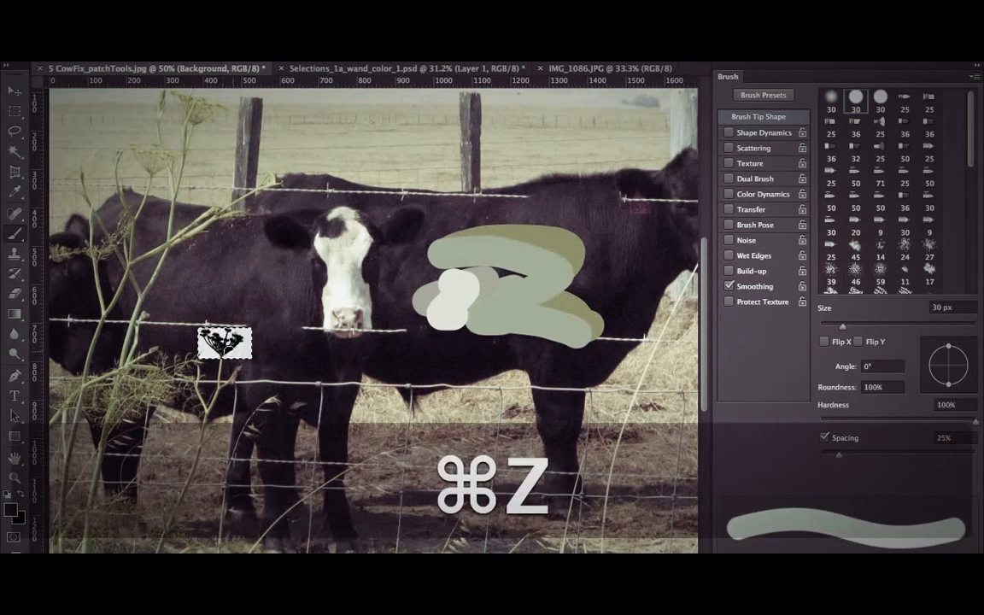
pyautogui.press('super+z')
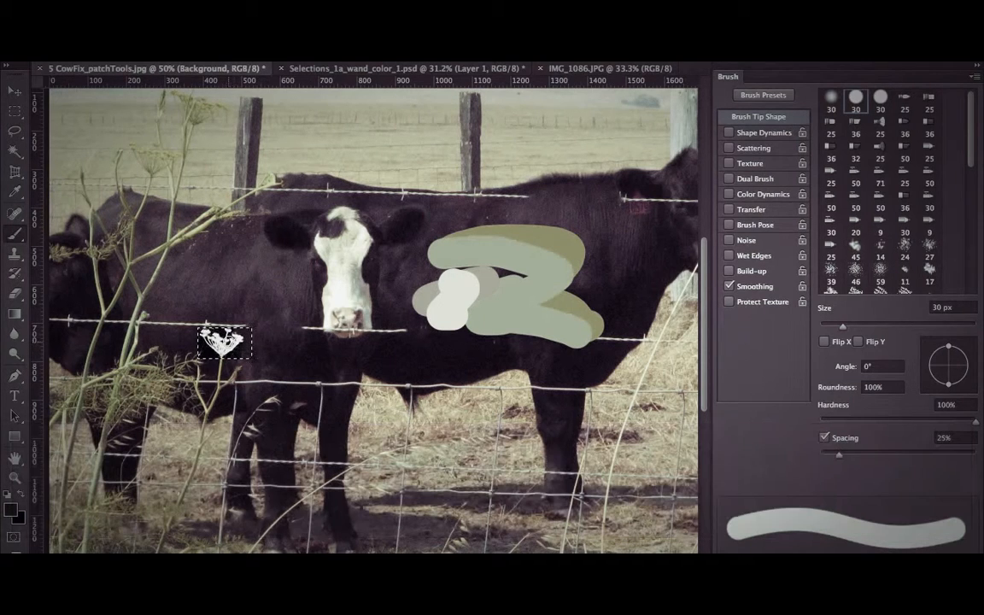
# Define the selected white-on-black flower head as a brush preset with the name Sampled Brush 2 and bring the layer list into view.
pyautogui.click(152, 10)
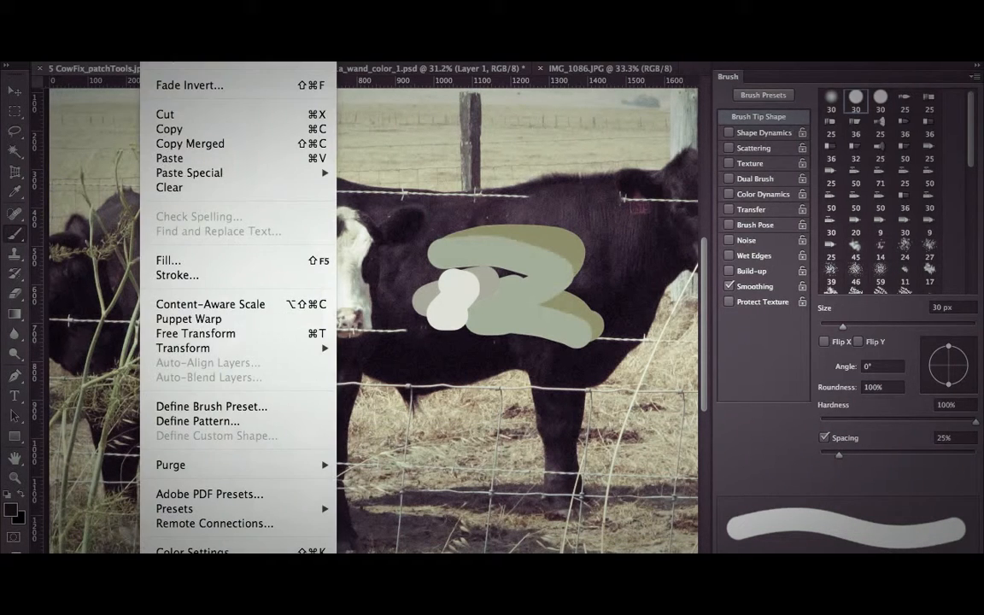
pyautogui.click(207, 406)
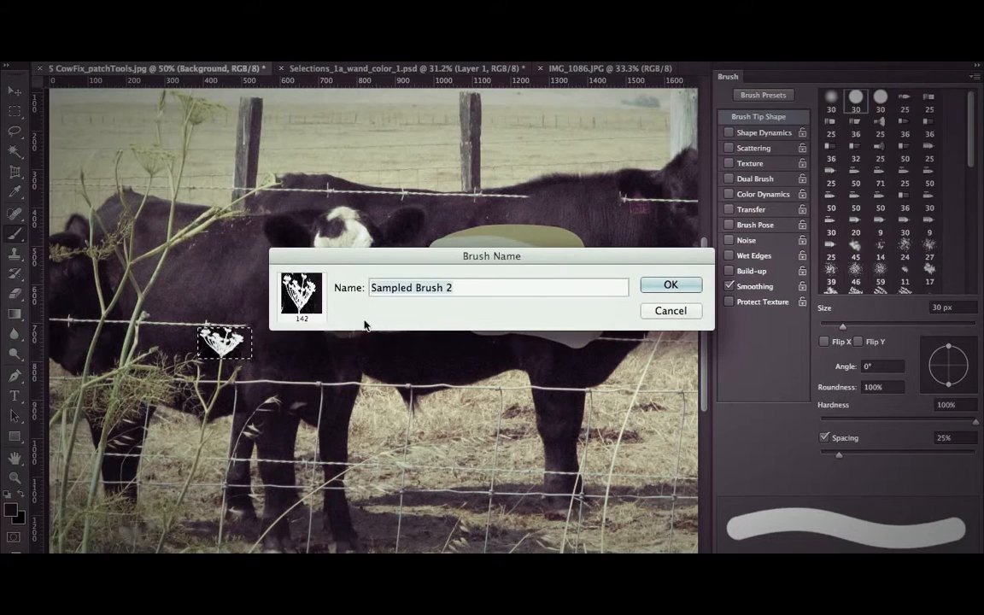
pyautogui.click(670, 285)
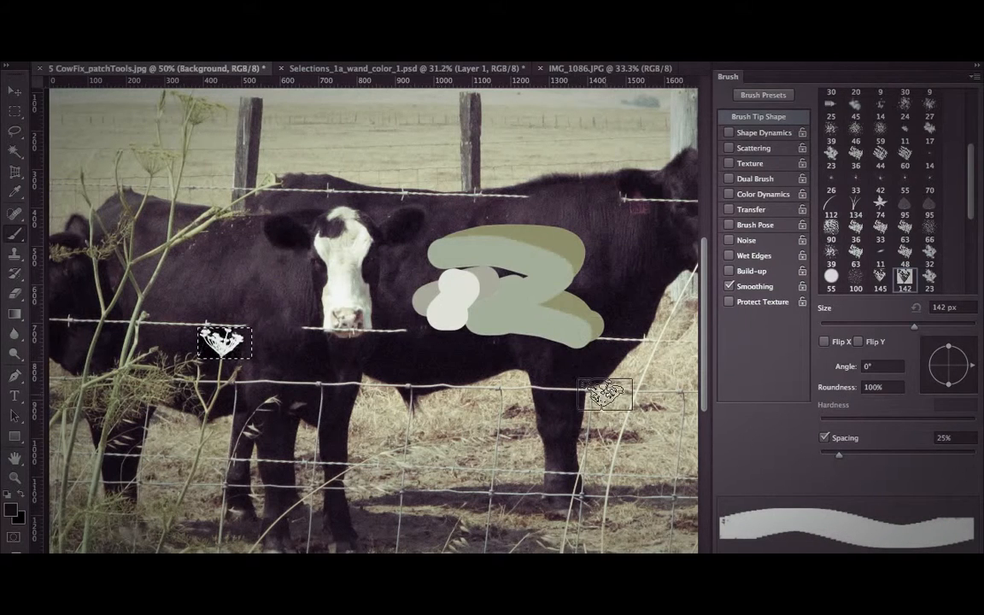
pyautogui.click(727, 76)
pyautogui.click(728, 109)
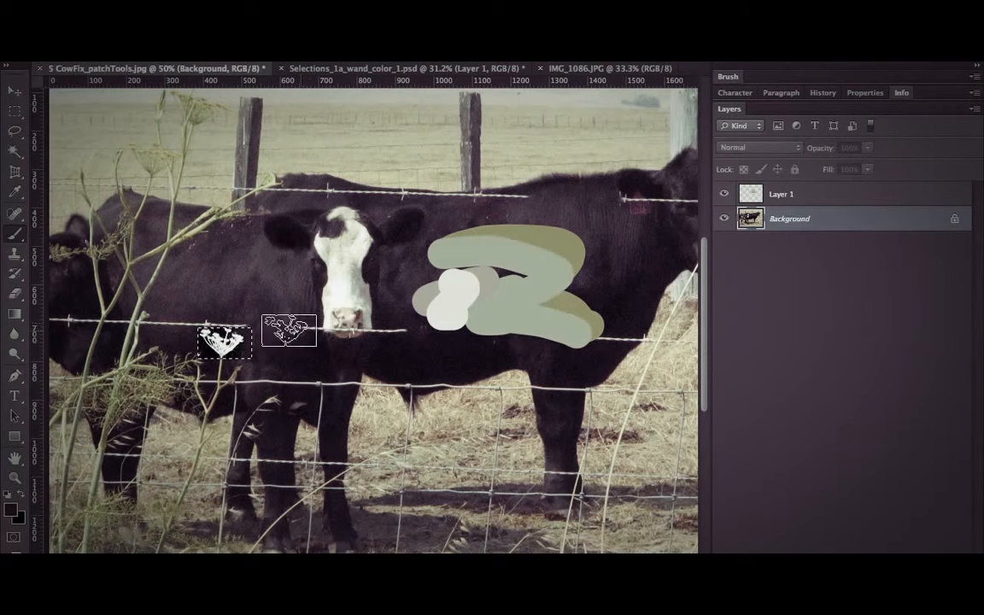
# Invert the selected flower head to black on white and define it as another brush preset.
pyautogui.press('alt+super+z')
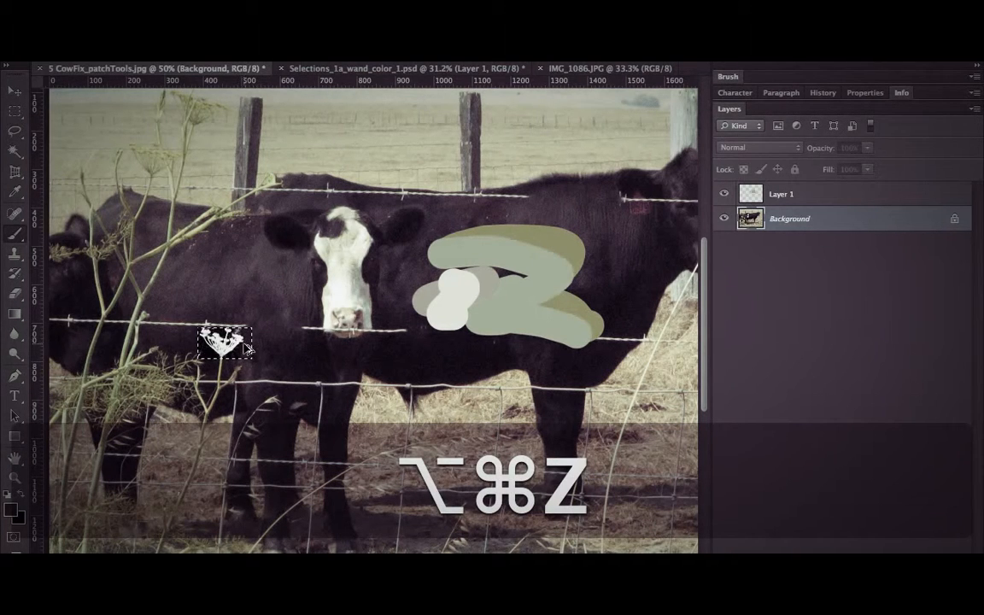
pyautogui.press('shift+super+z')
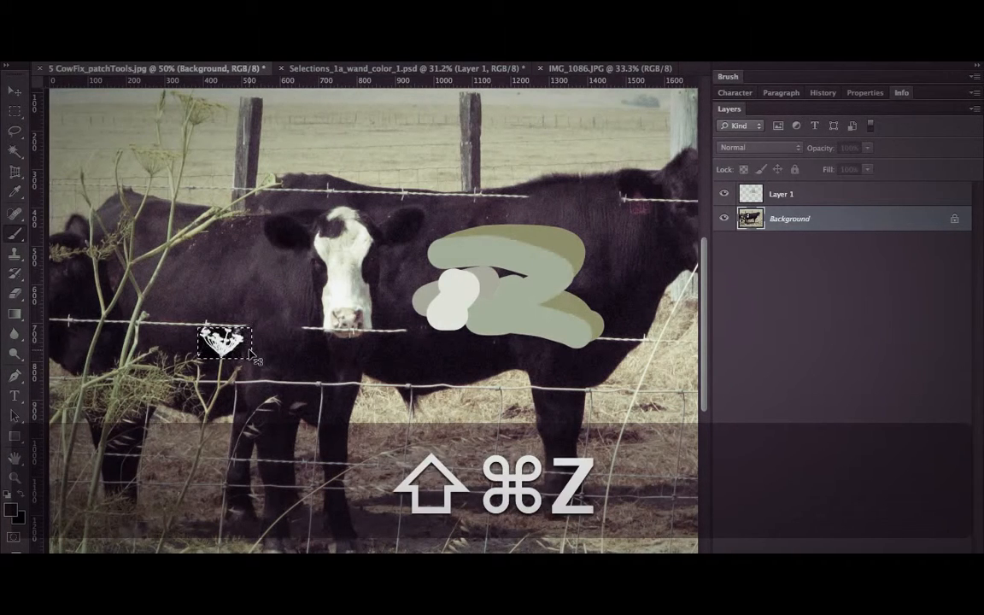
pyautogui.press('super+i')
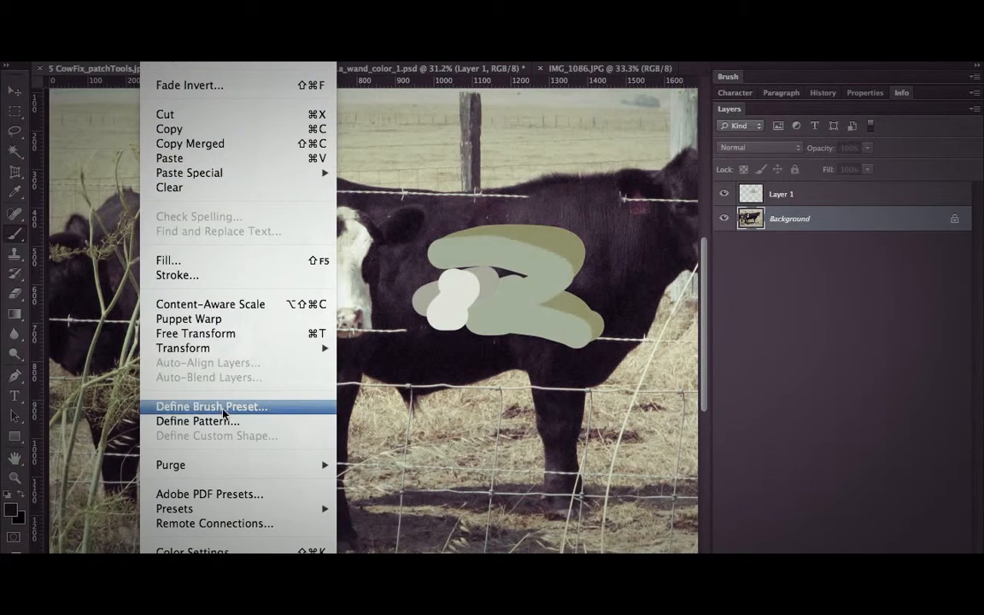
pyautogui.click(199, 367)
pyautogui.press('Return')
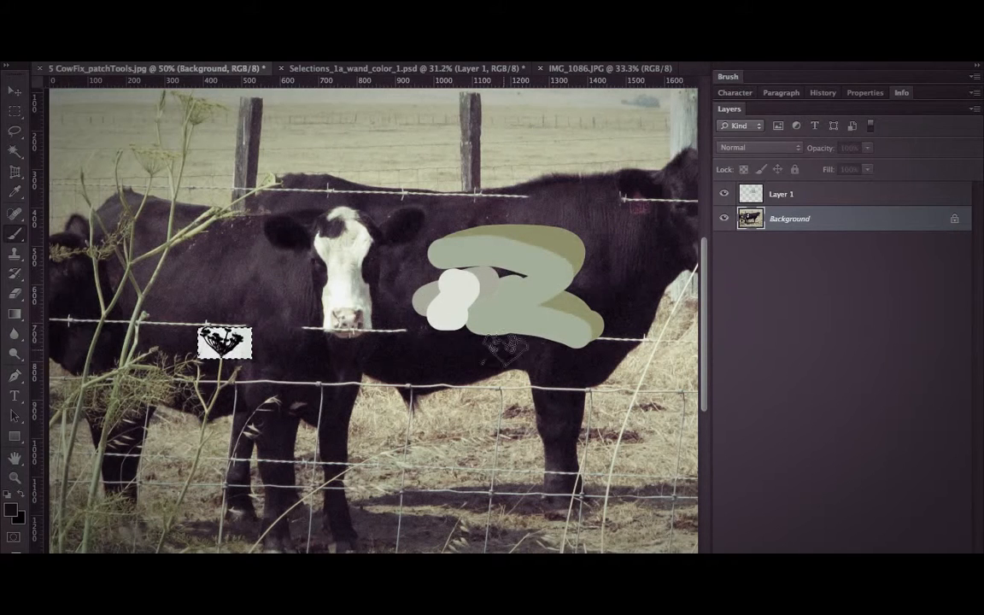
# Deselect the flower head, test the new flower brush on the photo, and undo the test marks.
pyautogui.press('super+d')
pyautogui.moveTo(347, 277)
pyautogui.mouseDown()
pyautogui.moveTo(419, 349)
pyautogui.moveTo(142, 325)
pyautogui.moveTo(213, 133)
pyautogui.moveTo(504, 164)
pyautogui.moveTo(141, 155)
pyautogui.moveTo(588, 141)
pyautogui.moveTo(436, 184)
pyautogui.moveTo(530, 180)
pyautogui.mouseUp()
pyautogui.press('super+z')
pyautogui.press('super+z')
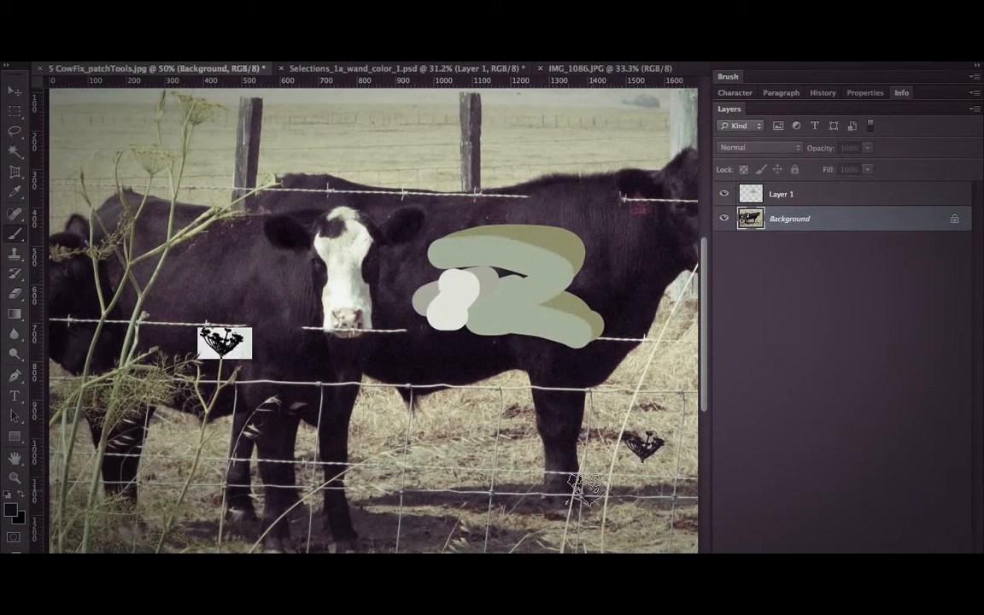
pyautogui.press('super+z')
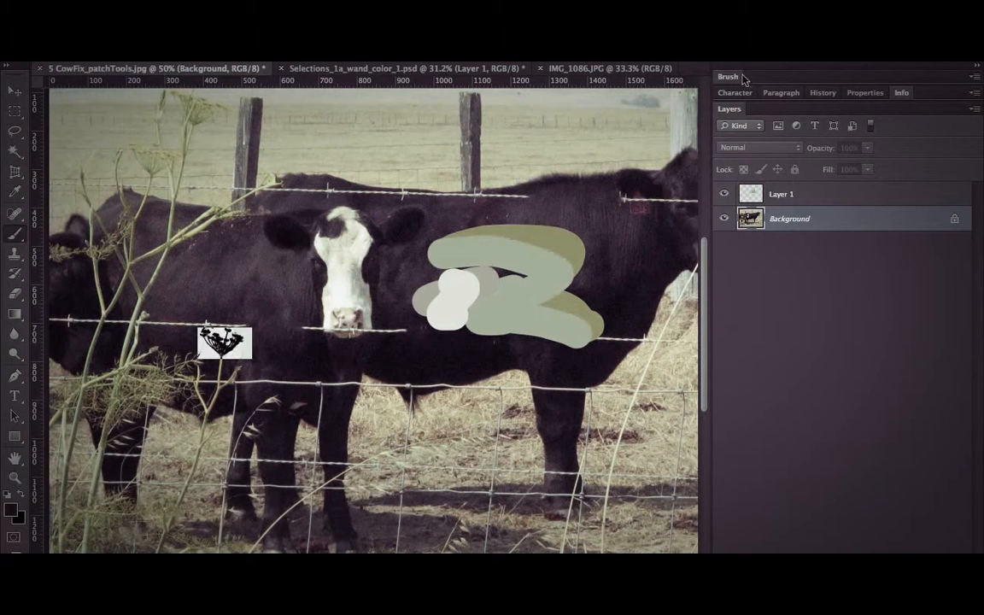
# Display the full brush tip settings for the new 142 px flower brush.
pyautogui.click(739, 77)
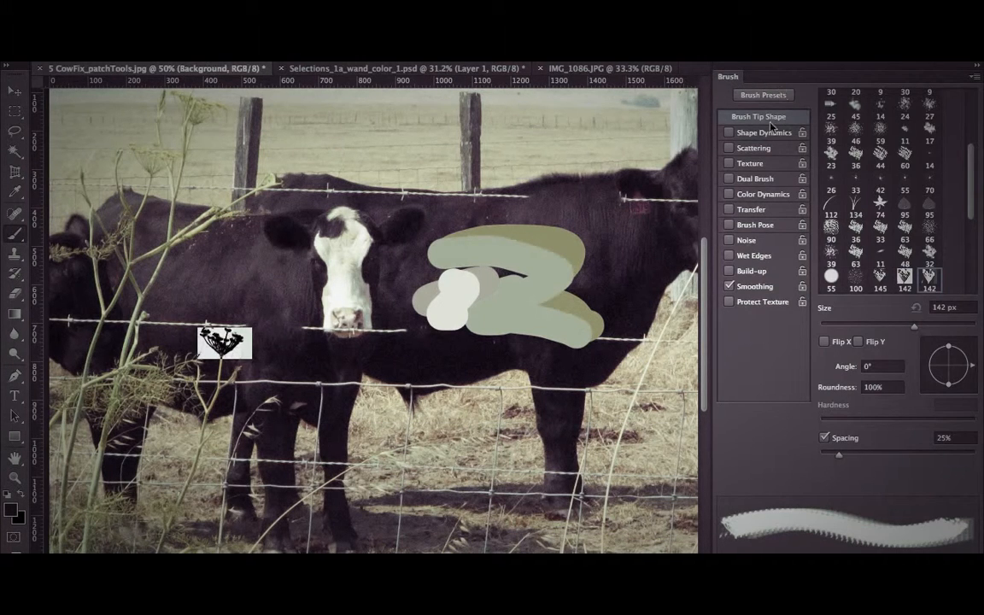
pyautogui.click(478, 10)
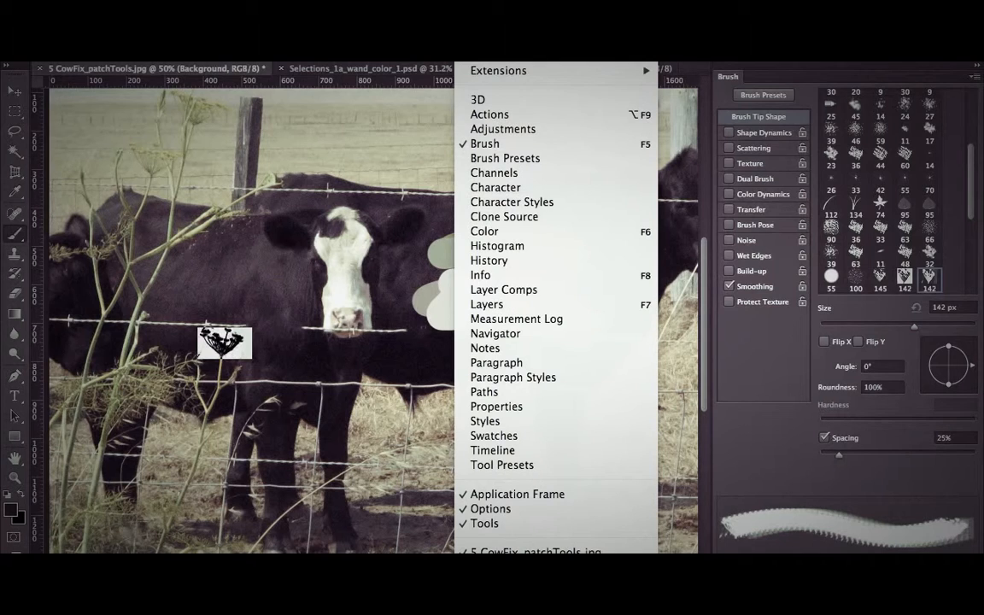
pyautogui.click(478, 11)
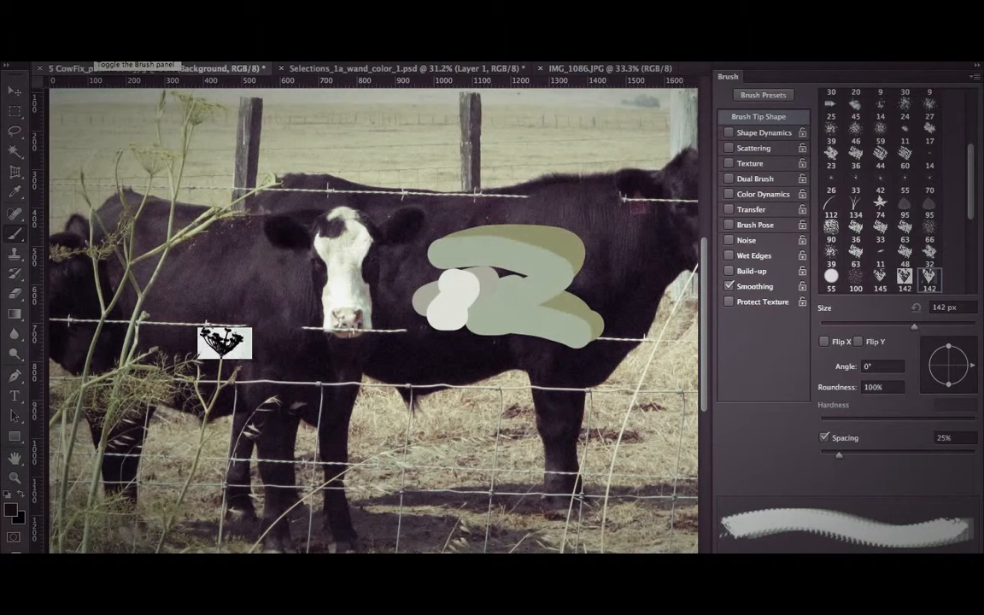
pyautogui.press('F5')
pyautogui.press('F5')
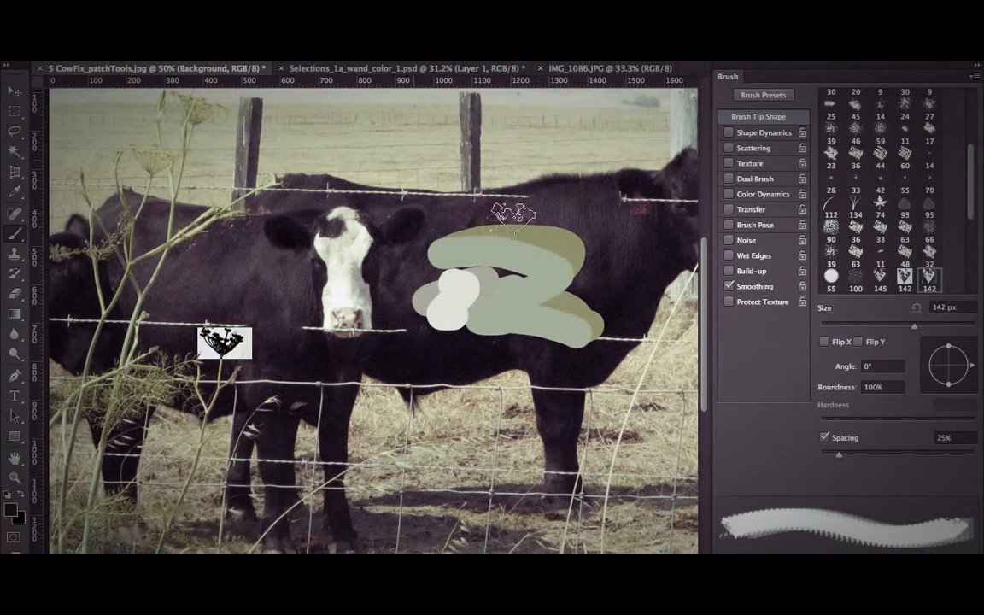
# Enable 57% size jitter and 297% scatter for the flower brush, and paint a diagonal stroke across both cows.
pyautogui.click(756, 134)
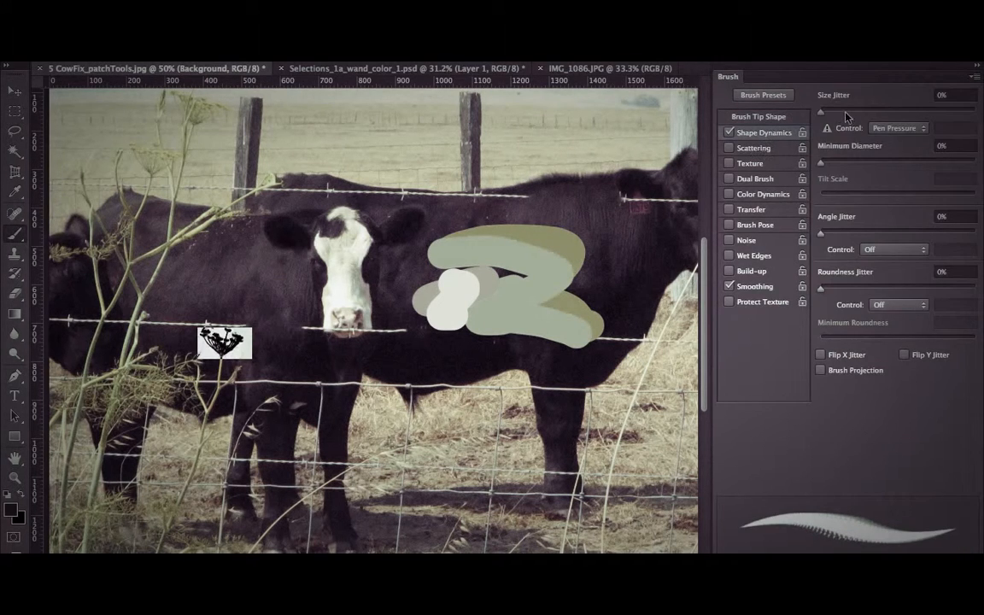
pyautogui.moveTo(821, 112); pyautogui.dragTo(911, 116)
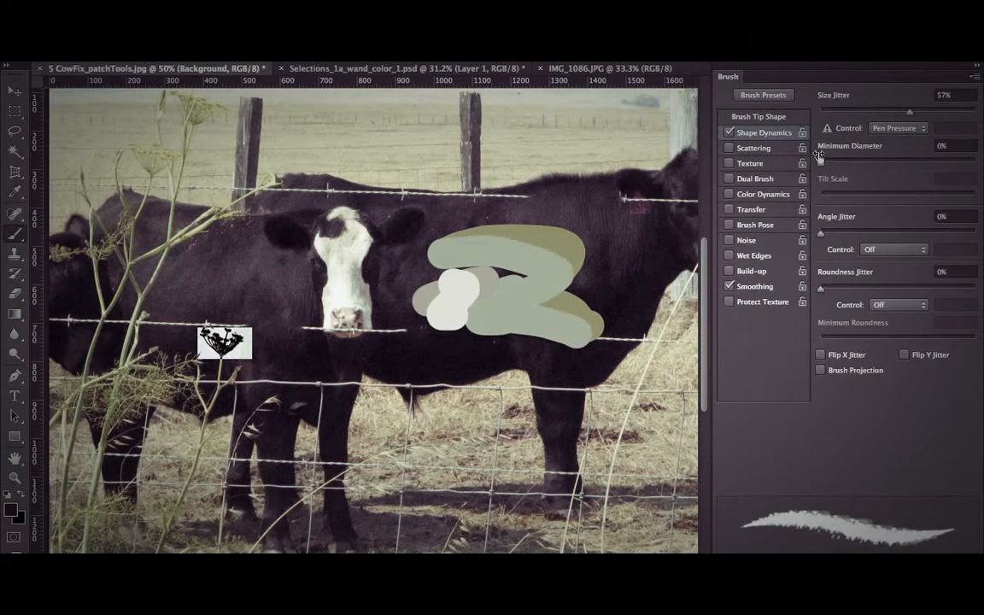
pyautogui.click(753, 148)
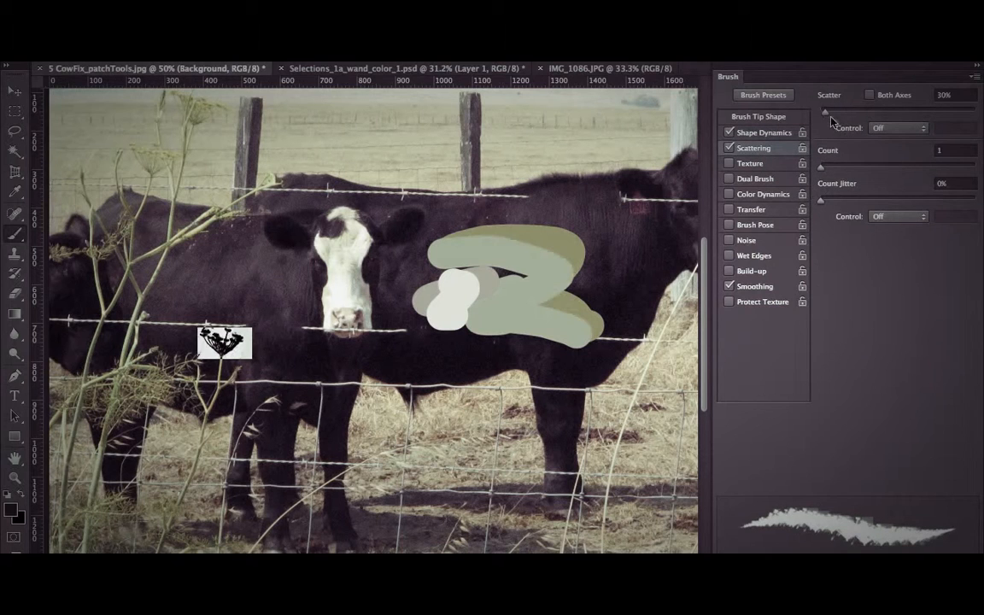
pyautogui.moveTo(830, 118); pyautogui.dragTo(858, 118)
pyautogui.moveTo(201, 157); pyautogui.dragTo(615, 436)
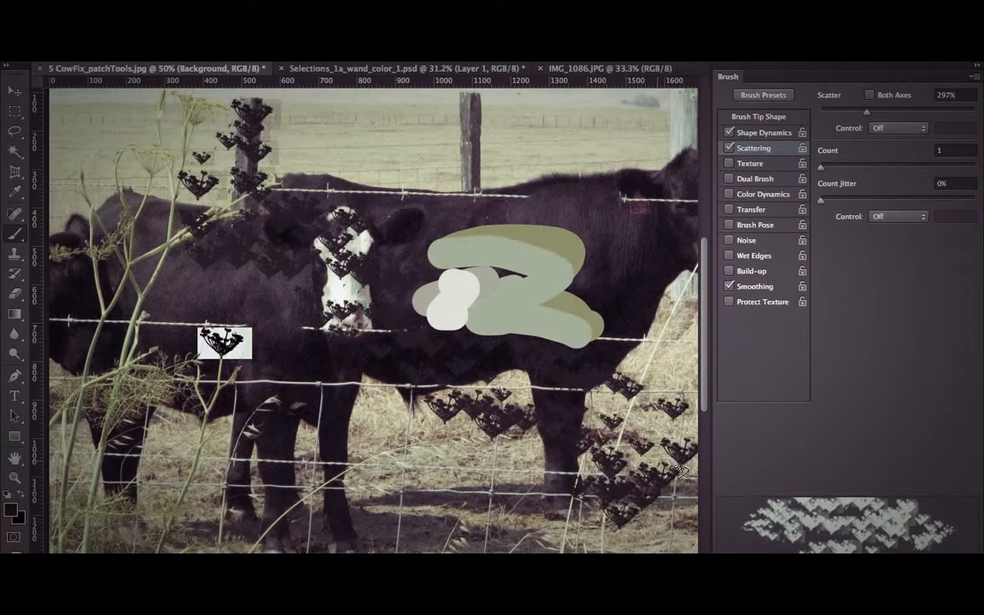
# Enable Transfer and Brush Pose with Tilt X at -54%, and paint another flower stroke along the right-hand cow's back.
pyautogui.click(764, 133)
pyautogui.click(752, 209)
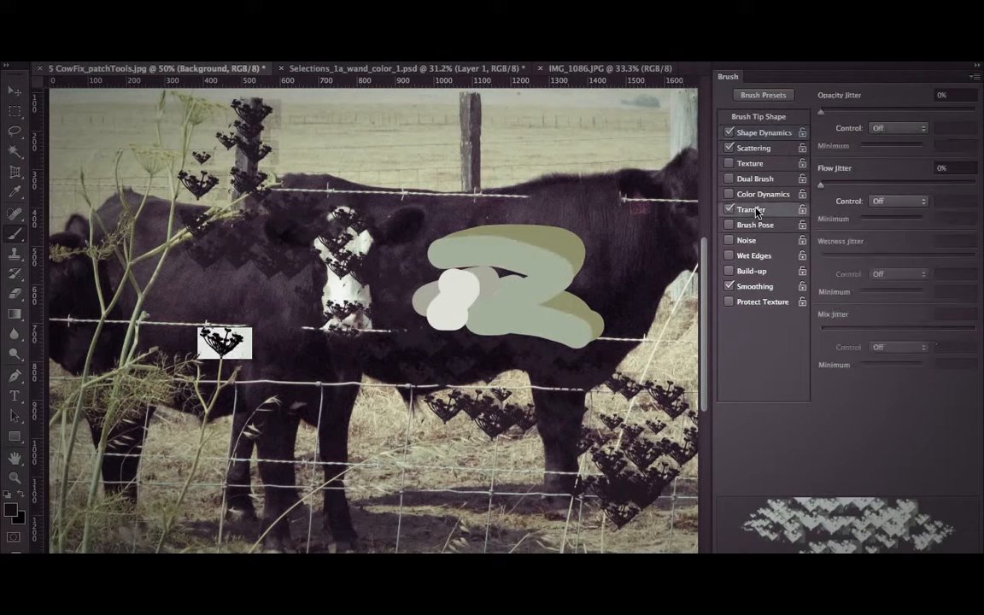
pyautogui.click(755, 225)
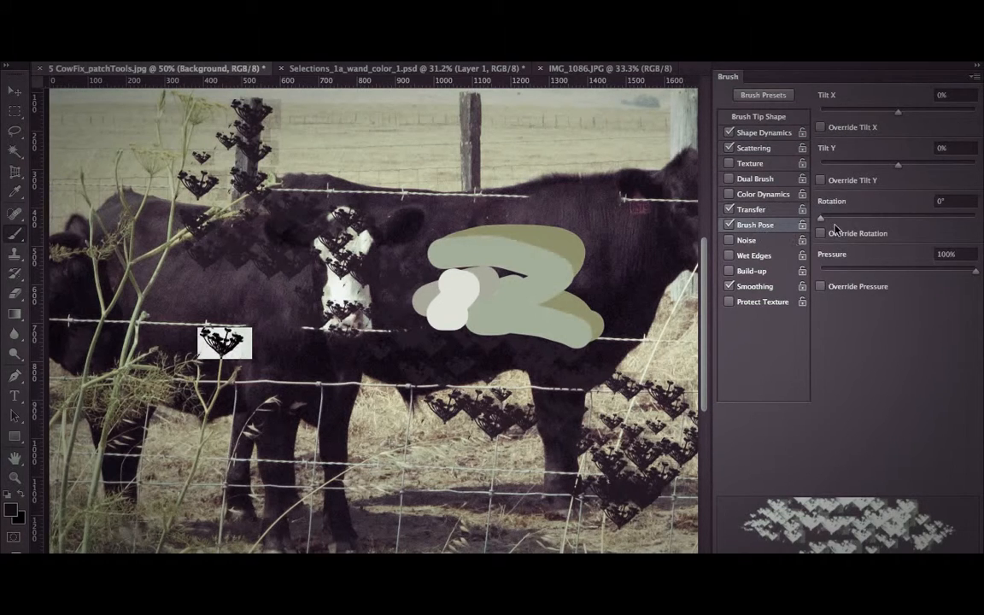
pyautogui.moveTo(860, 113); pyautogui.dragTo(854, 112)
pyautogui.moveTo(304, 246)
pyautogui.mouseDown()
pyautogui.moveTo(634, 193)
pyautogui.moveTo(521, 133)
pyautogui.moveTo(563, 226)
pyautogui.mouseUp()
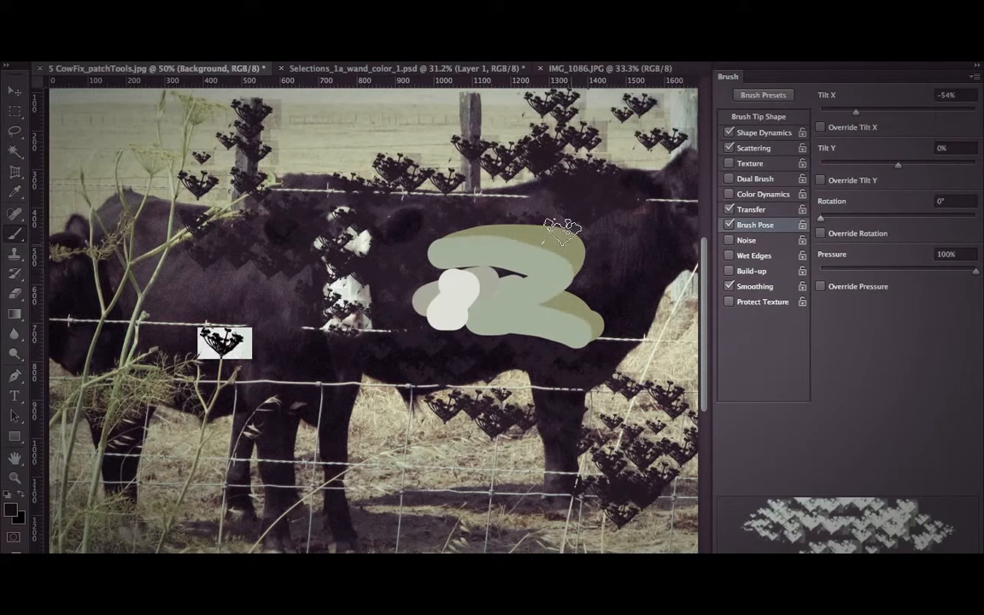
# Set the flower brush's angle jitter to 56% and paint rotated flowers down through the middle of the photo.
pyautogui.click(741, 150)
pyautogui.click(754, 134)
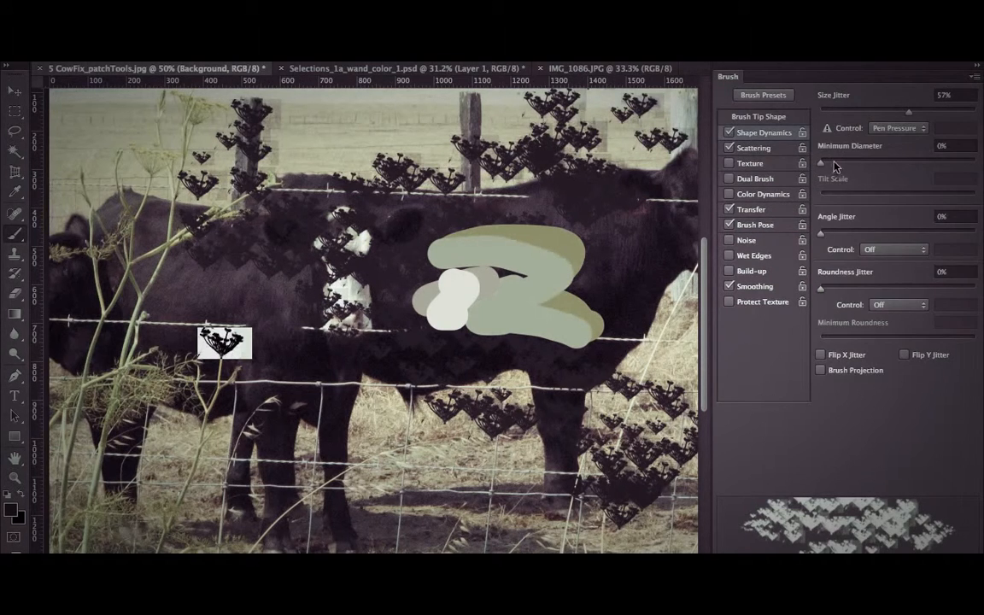
pyautogui.moveTo(823, 234); pyautogui.dragTo(909, 232)
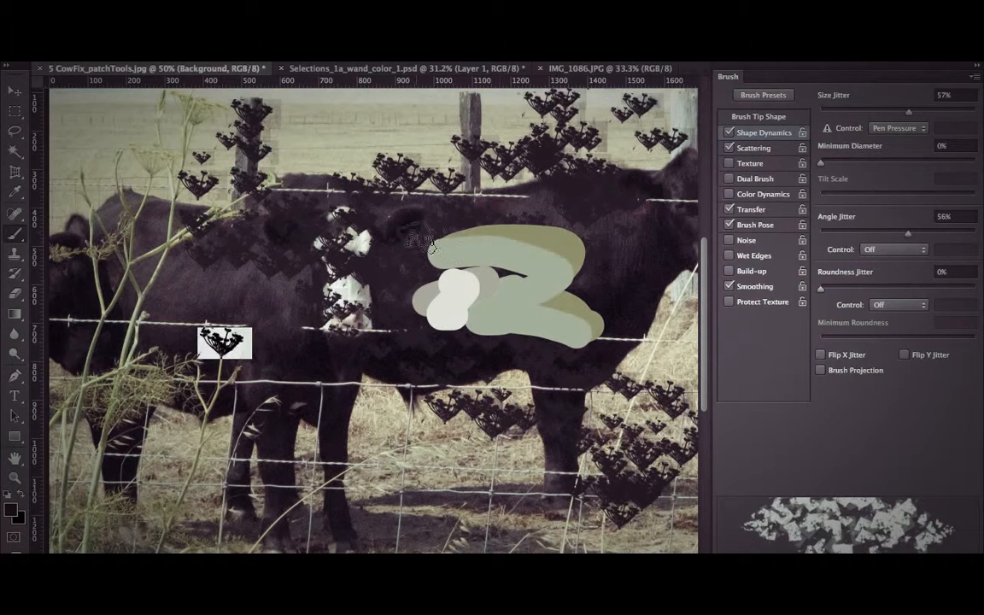
pyautogui.moveTo(432, 176)
pyautogui.mouseDown()
pyautogui.moveTo(334, 415)
pyautogui.moveTo(431, 512)
pyautogui.mouseUp()
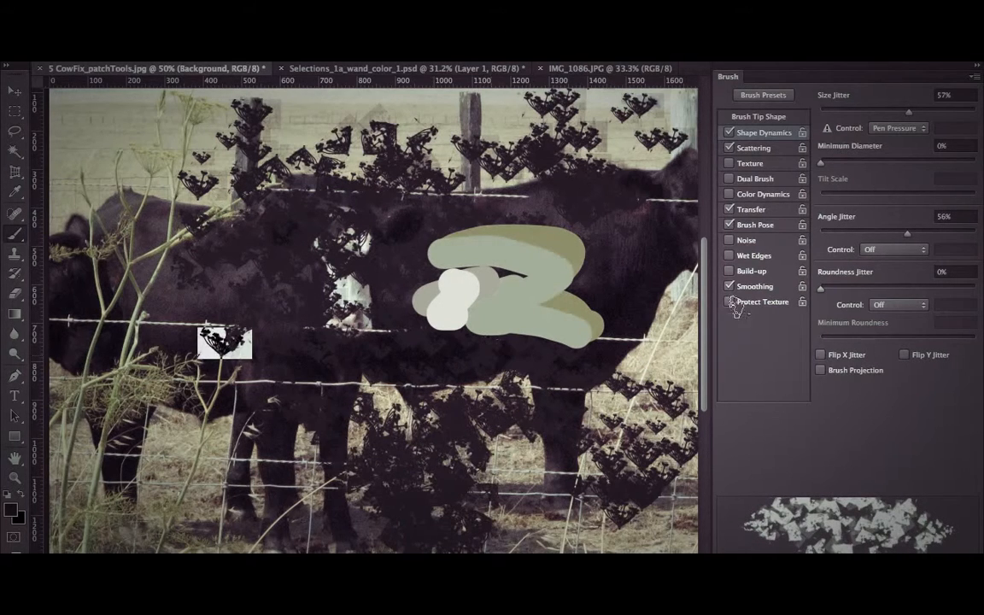
# Enable Color Dynamics for the flower brush with 37% hue jitter.
pyautogui.click(763, 194)
pyautogui.moveTo(821, 181); pyautogui.dragTo(872, 181)
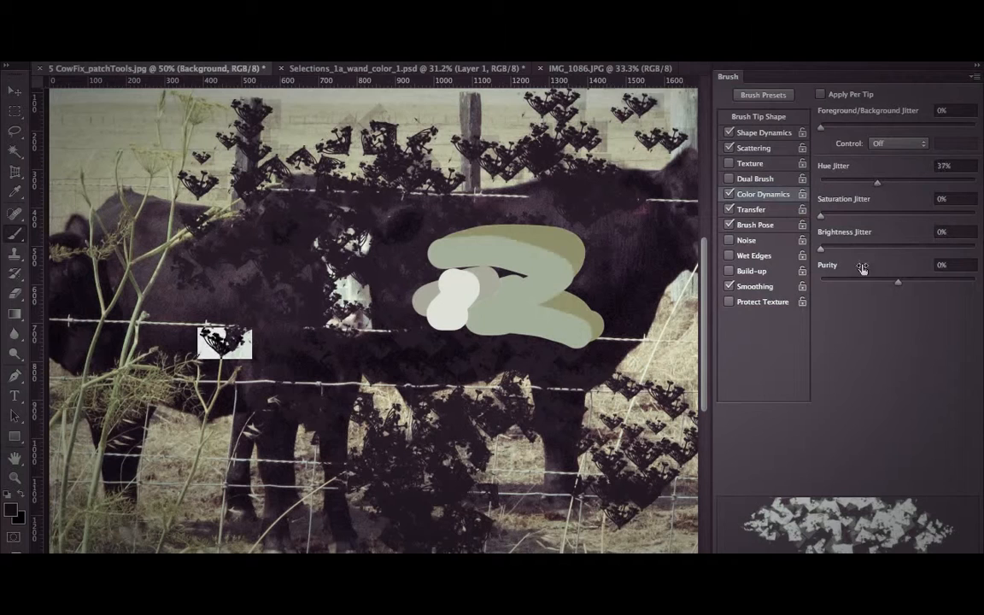
# Set the foreground color to pure red (ff0000) and the background color to dusty pink (c06d6d).
pyautogui.click(12, 513)
pyautogui.moveTo(461, 366); pyautogui.dragTo(701, 242)
pyautogui.click(765, 284)
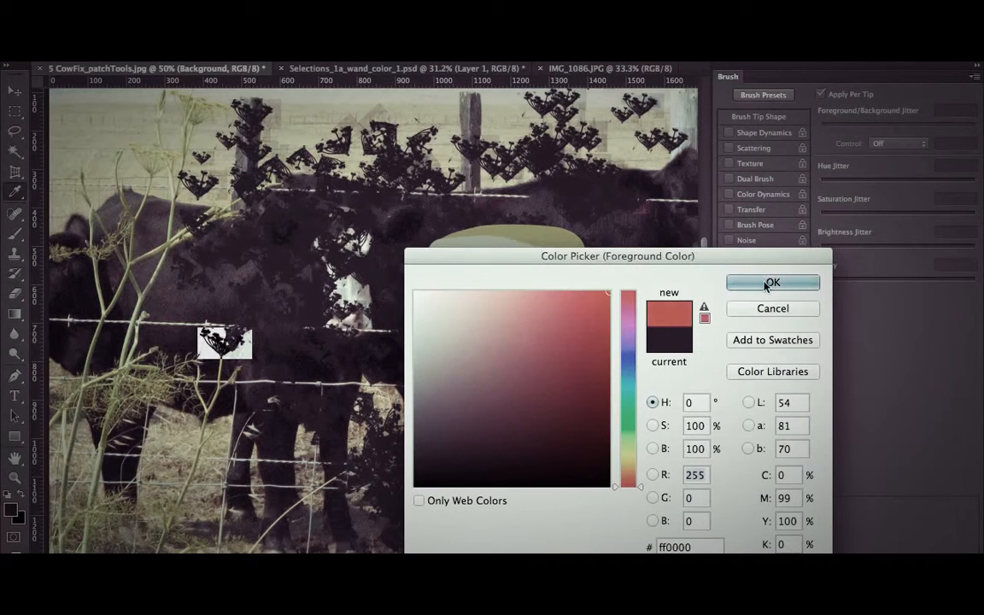
pyautogui.click(22, 520)
pyautogui.click(499, 338)
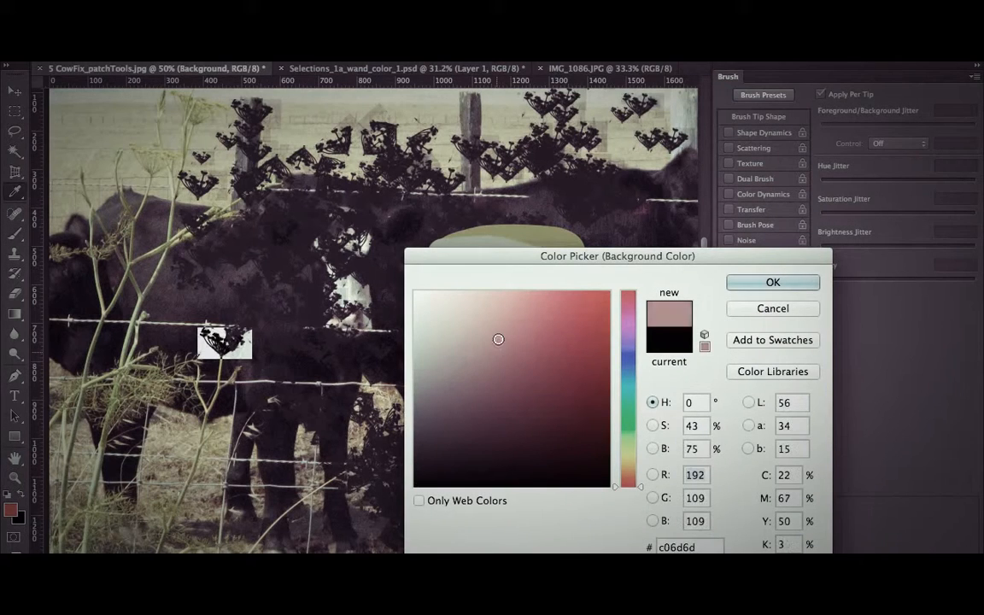
pyautogui.press('Return')
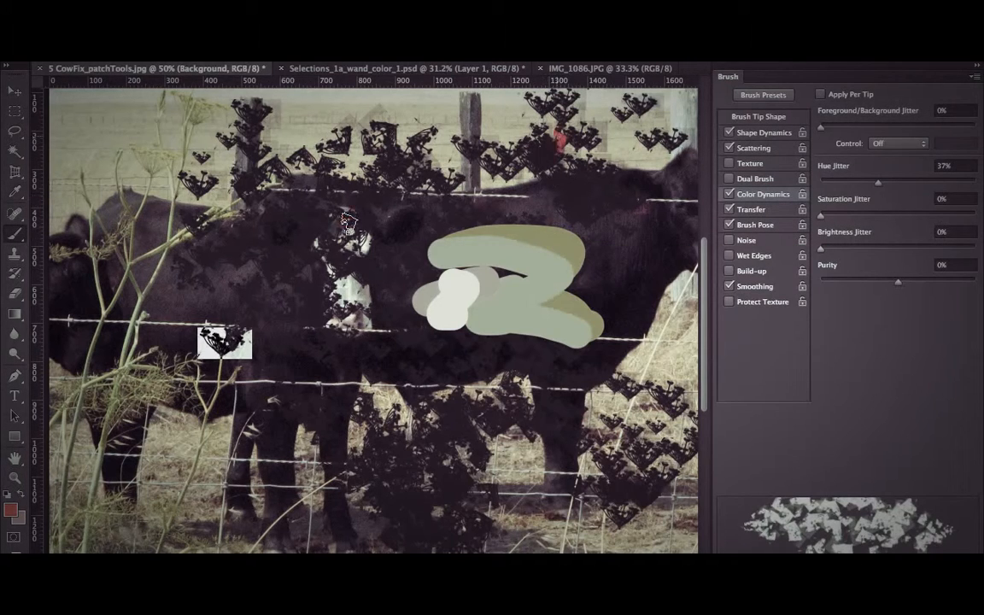
# Set Color Dynamics to 34% foreground/background, 23% hue, 44% saturation and 24% brightness jitter with -47% purity, and paint flowers across the photo.
pyautogui.moveTo(313, 201)
pyautogui.mouseDown()
pyautogui.moveTo(410, 401)
pyautogui.moveTo(423, 461)
pyautogui.mouseUp()
pyautogui.press('super+z')
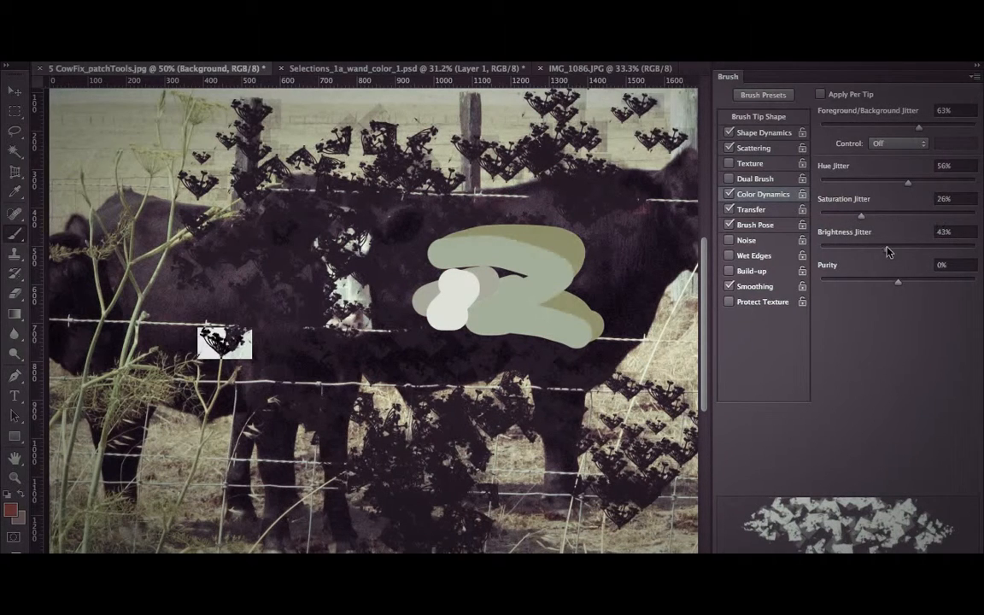
pyautogui.moveTo(878, 284); pyautogui.dragTo(875, 282)
pyautogui.moveTo(465, 155)
pyautogui.mouseDown()
pyautogui.moveTo(375, 214)
pyautogui.moveTo(158, 205)
pyautogui.mouseUp()
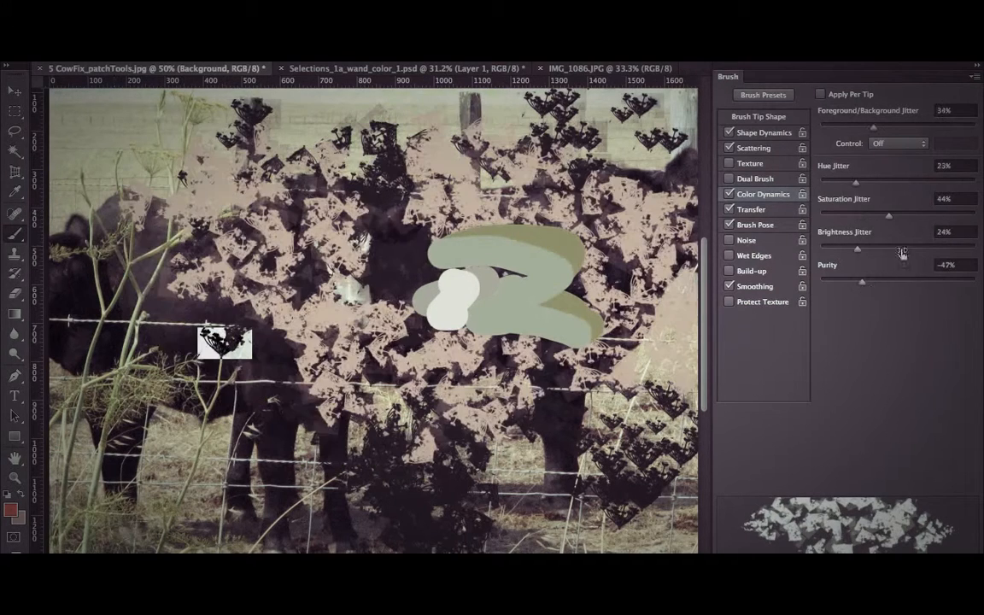
pyautogui.click(766, 134)
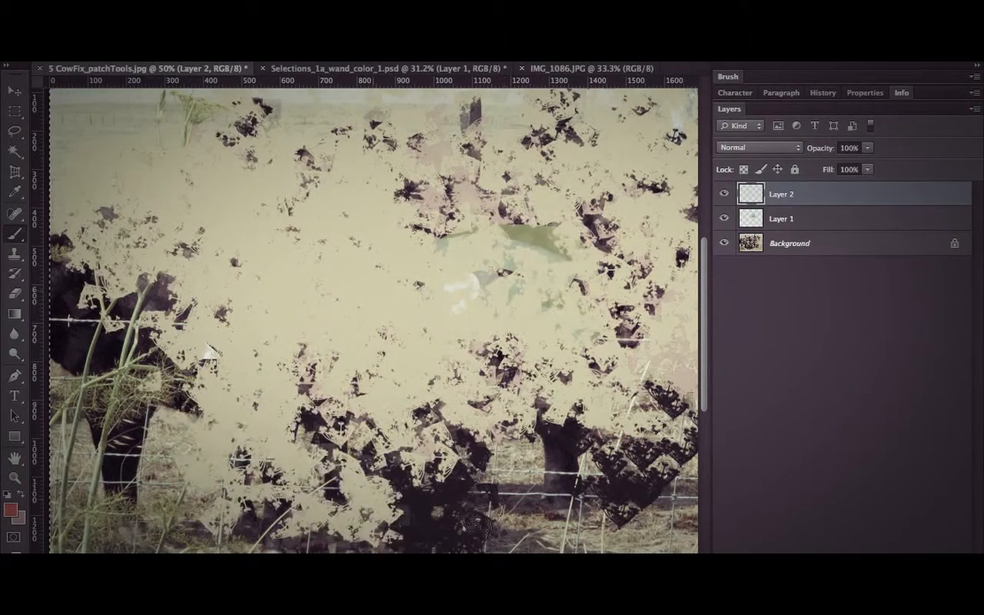
pyautogui.moveTo(480, 523)
pyautogui.mouseDown()
pyautogui.moveTo(192, 384)
pyautogui.moveTo(478, 427)
pyautogui.moveTo(301, 459)
pyautogui.moveTo(42, 369)
pyautogui.mouseUp()
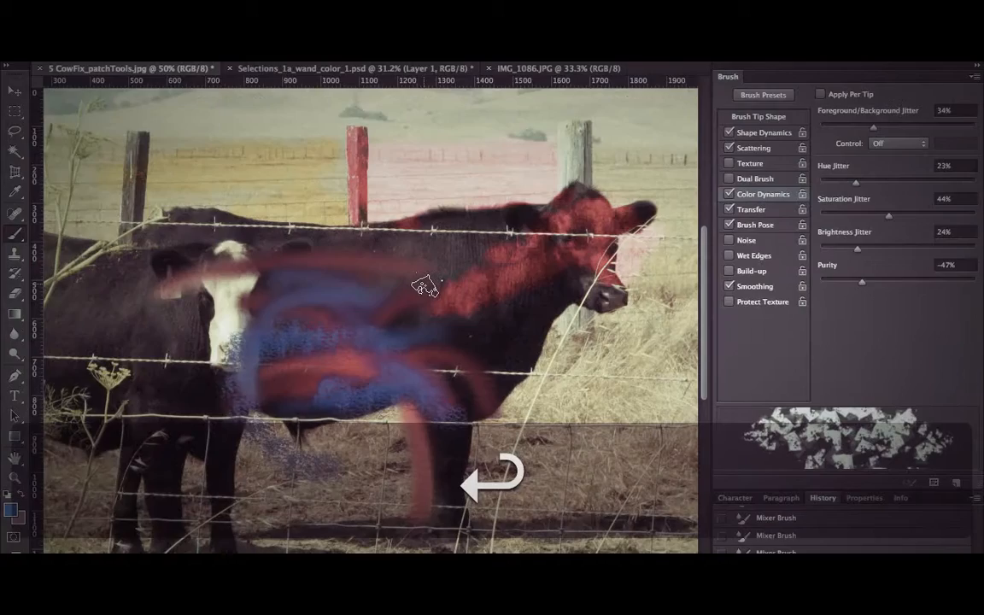
# Enable Apply Per Tip for the flower brush's color dynamics and cover the cow photo with color-varied flower strokes.
pyautogui.moveTo(424, 281)
pyautogui.mouseDown()
pyautogui.moveTo(286, 282)
pyautogui.moveTo(409, 205)
pyautogui.moveTo(346, 405)
pyautogui.moveTo(384, 461)
pyautogui.moveTo(500, 354)
pyautogui.mouseUp()
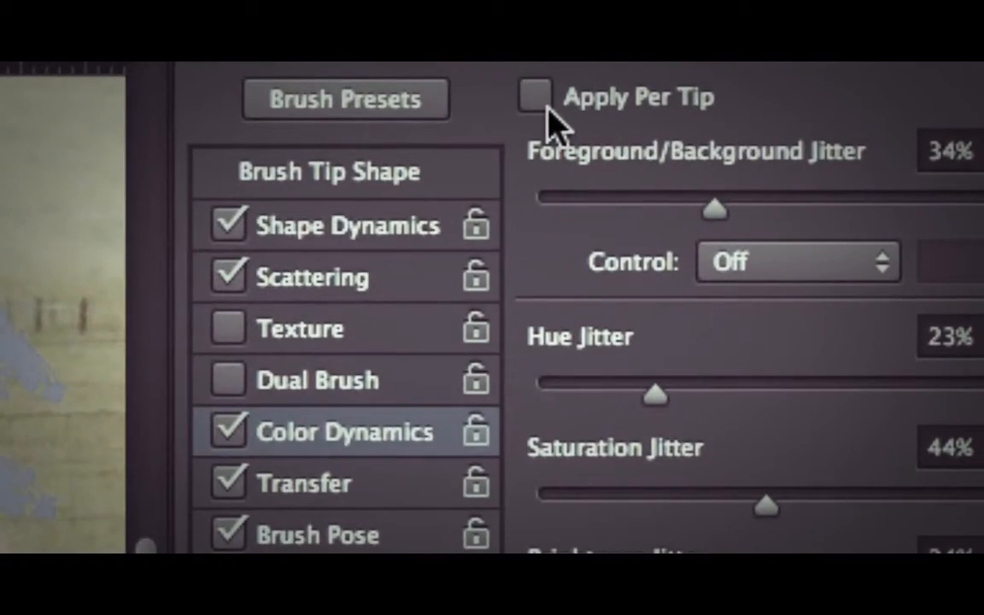
pyautogui.click(536, 97)
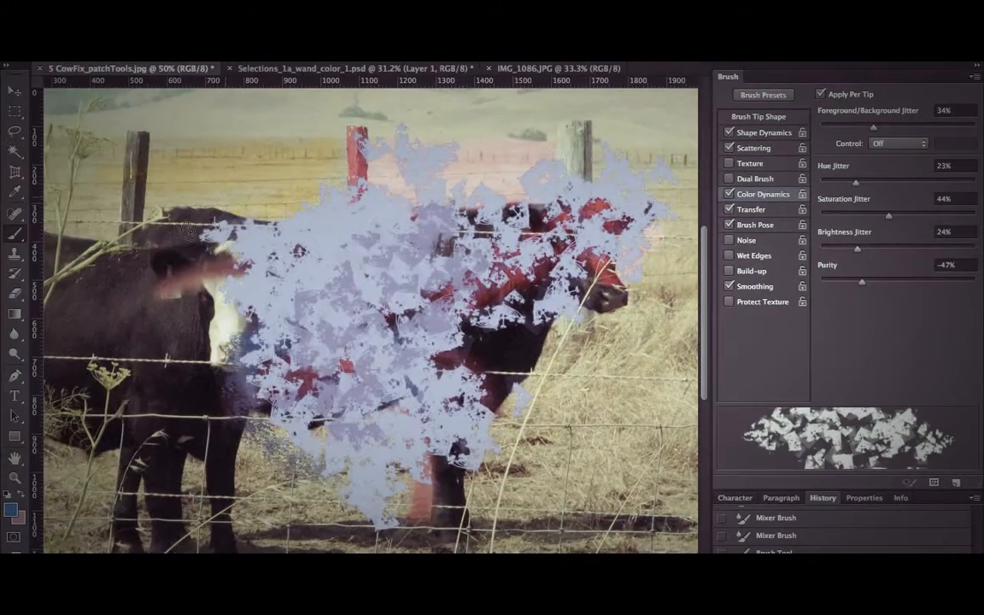
pyautogui.moveTo(375, 209)
pyautogui.mouseDown()
pyautogui.moveTo(411, 165)
pyautogui.moveTo(154, 239)
pyautogui.moveTo(393, 239)
pyautogui.moveTo(347, 406)
pyautogui.moveTo(338, 404)
pyautogui.mouseUp()
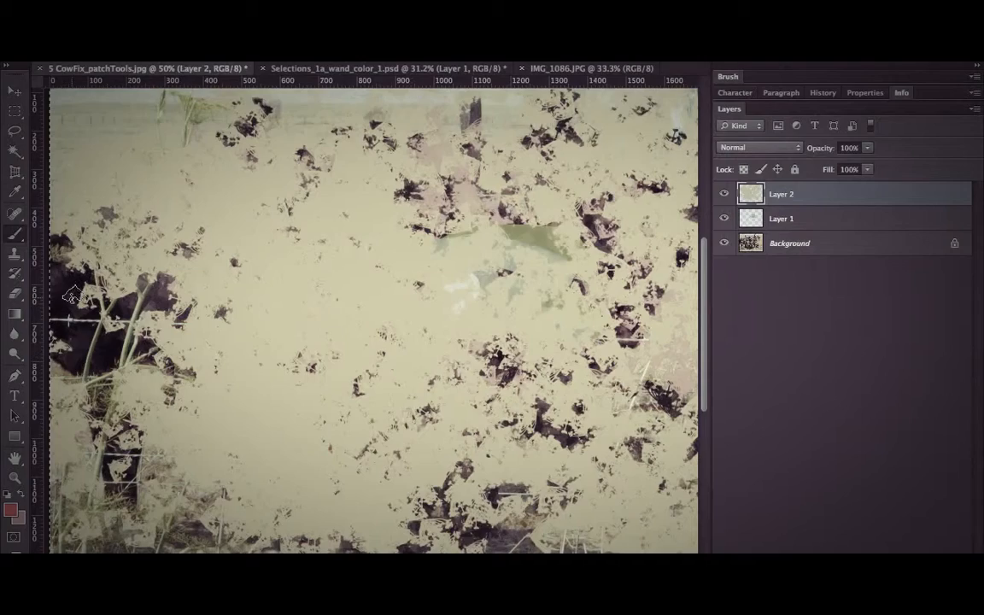
pyautogui.moveTo(528, 156)
pyautogui.mouseDown()
pyautogui.moveTo(512, 222)
pyautogui.moveTo(205, 367)
pyautogui.moveTo(358, 461)
pyautogui.moveTo(508, 375)
pyautogui.moveTo(367, 235)
pyautogui.moveTo(393, 128)
pyautogui.moveTo(376, 205)
pyautogui.moveTo(530, 483)
pyautogui.moveTo(566, 399)
pyautogui.moveTo(510, 211)
pyautogui.mouseUp()
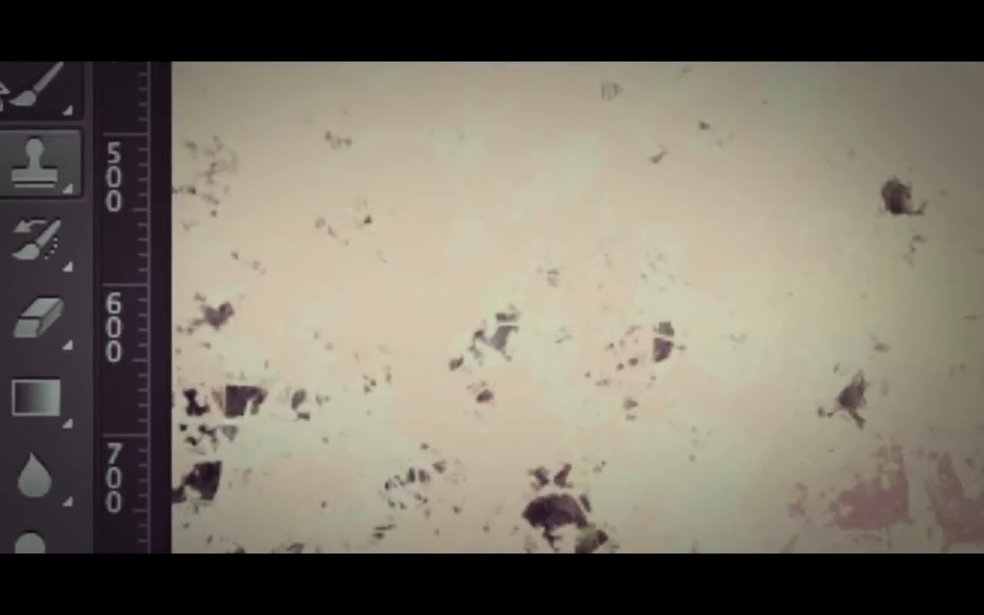
# Switch to the Pencil tool, try a stroke on Layer 2, and undo it.
pyautogui.click(23, 217)
pyautogui.click(211, 149)
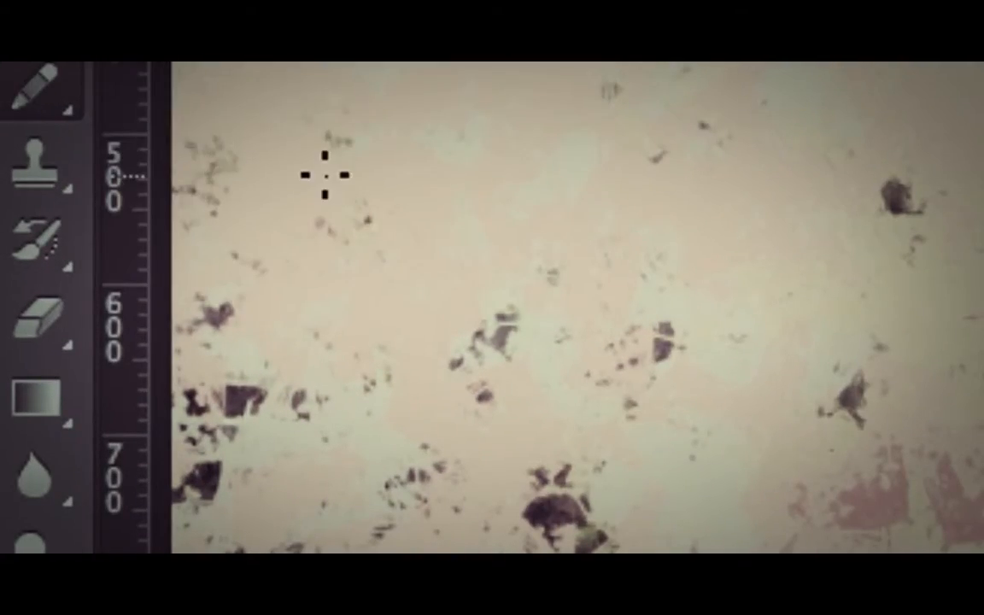
pyautogui.moveTo(385, 147); pyautogui.dragTo(463, 286)
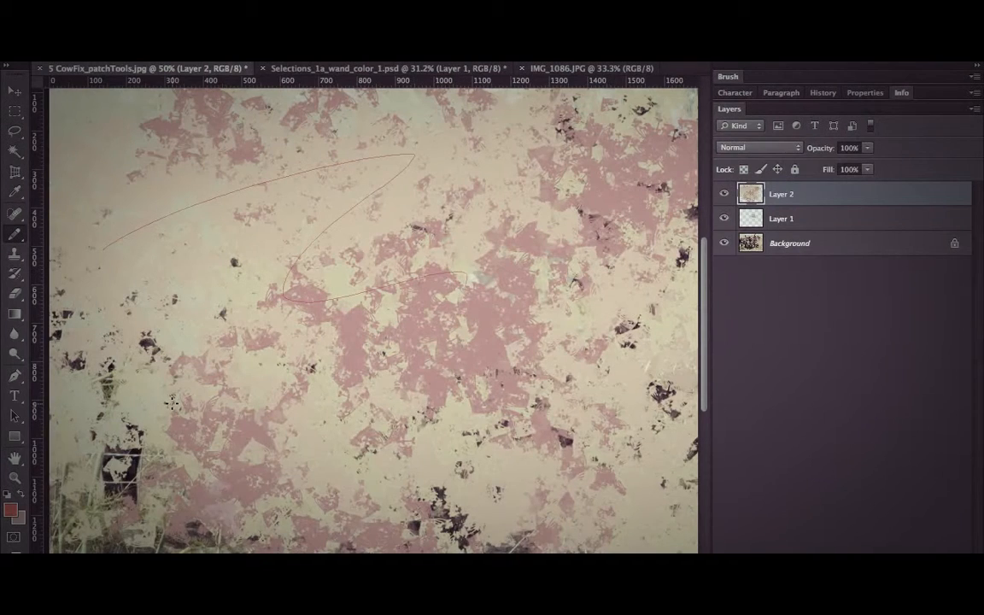
pyautogui.press('super+z')
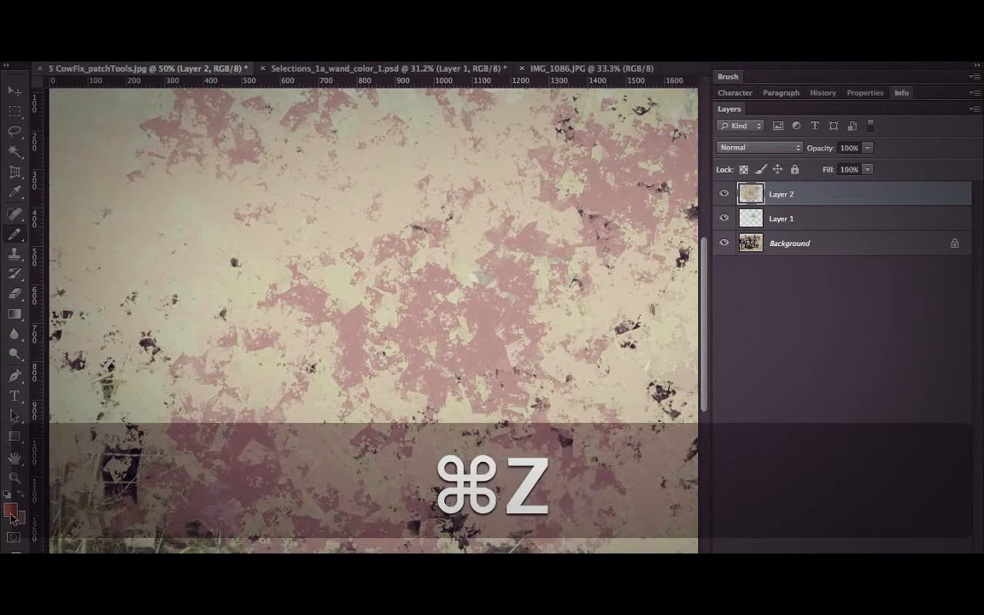
# Set the foreground color to black, enlarge the pencil tip, and draw a curving arrow pointing at a cartoon face on Layer 2.
pyautogui.click(10, 510)
pyautogui.click(441, 459)
pyautogui.click(741, 286)
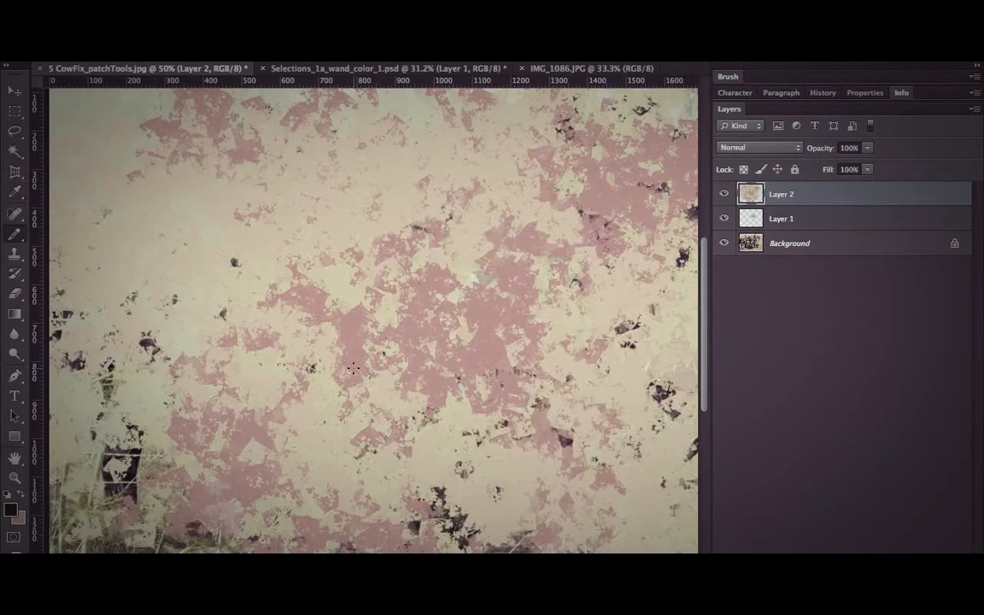
pyautogui.press(']')
pyautogui.press(']')
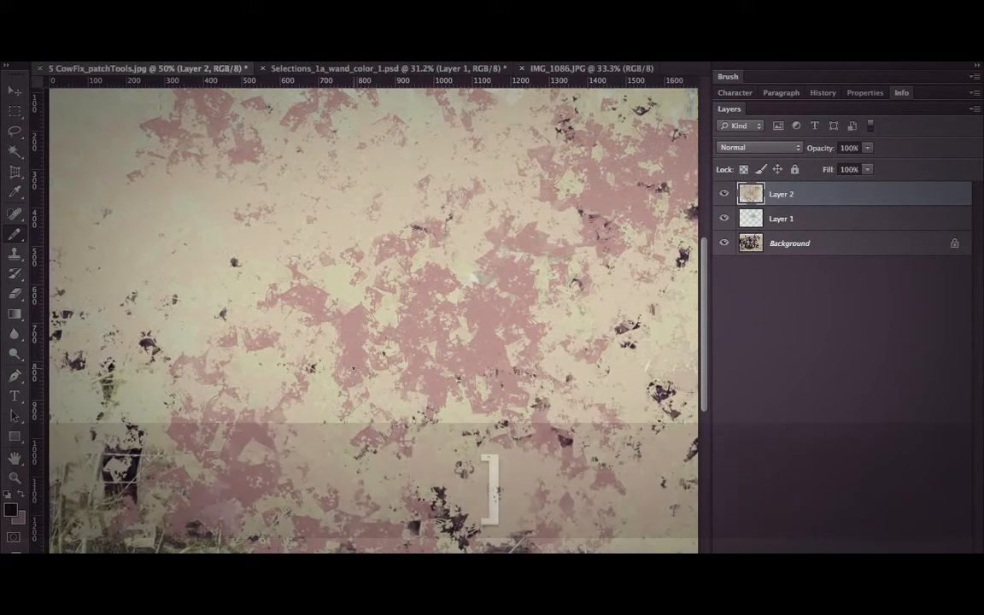
pyautogui.moveTo(220, 239)
pyautogui.mouseDown()
pyautogui.moveTo(549, 230)
pyautogui.moveTo(436, 369)
pyautogui.mouseUp()
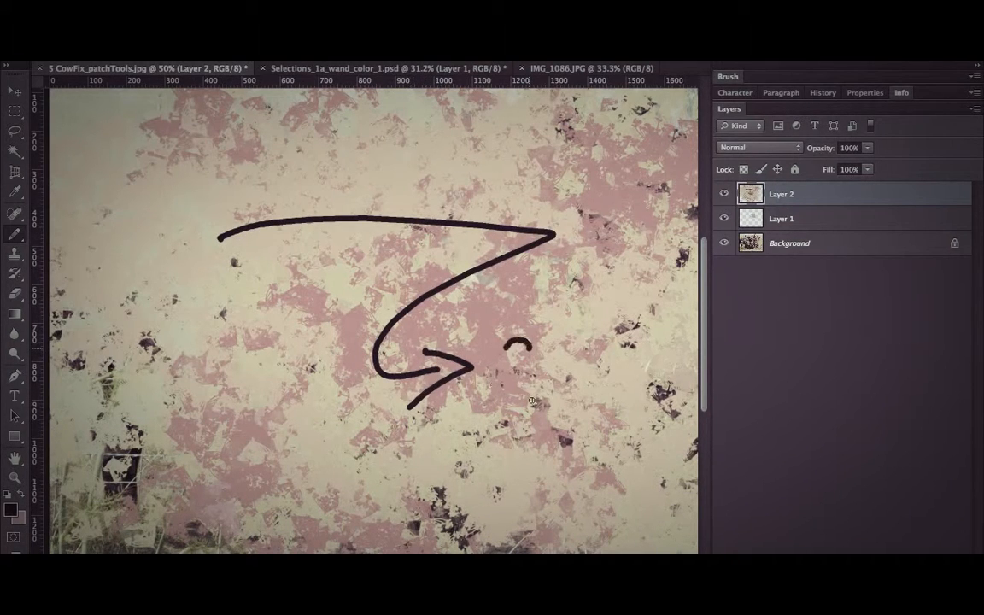
pyautogui.moveTo(530, 350)
pyautogui.mouseDown()
pyautogui.moveTo(508, 345)
pyautogui.moveTo(596, 325)
pyautogui.mouseUp()
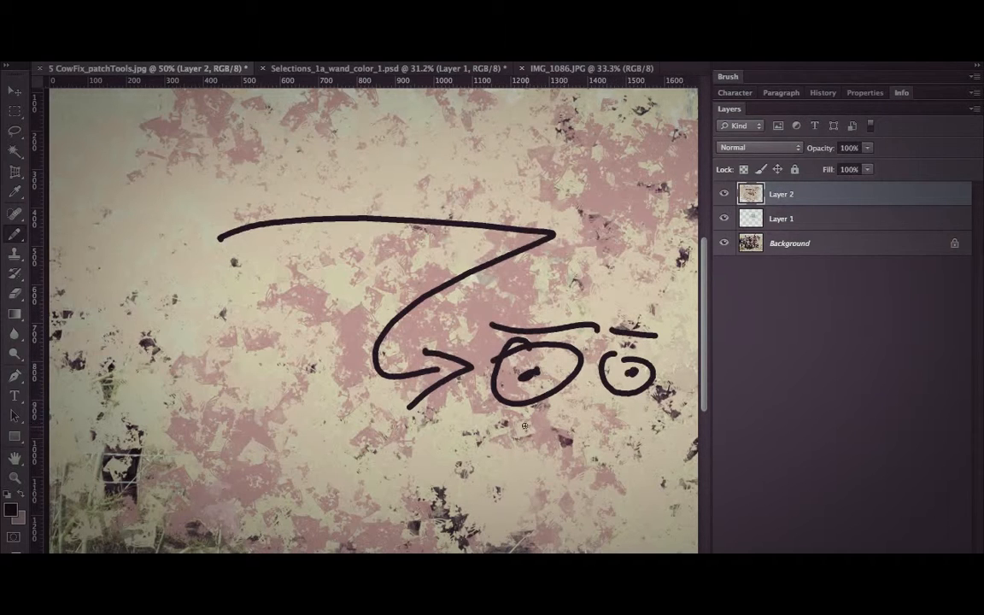
pyautogui.moveTo(510, 413)
pyautogui.mouseDown()
pyautogui.moveTo(717, 377)
pyautogui.moveTo(702, 431)
pyautogui.moveTo(521, 468)
pyautogui.mouseUp()
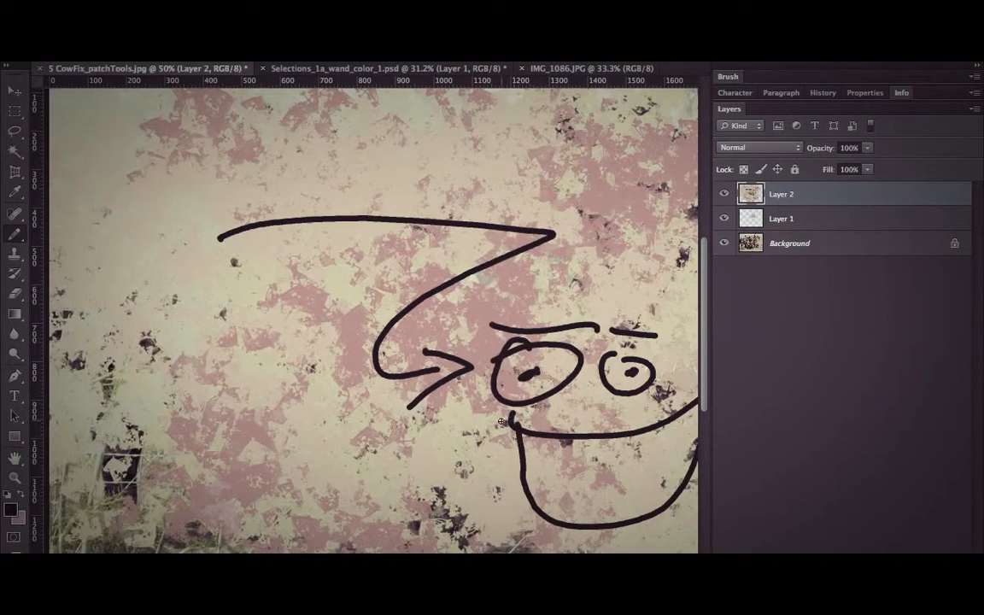
# Switch to the Color Replacement tool and revert the image to its original 5 CowFix_patchTools.jpg history snapshot.
pyautogui.click(13, 242)
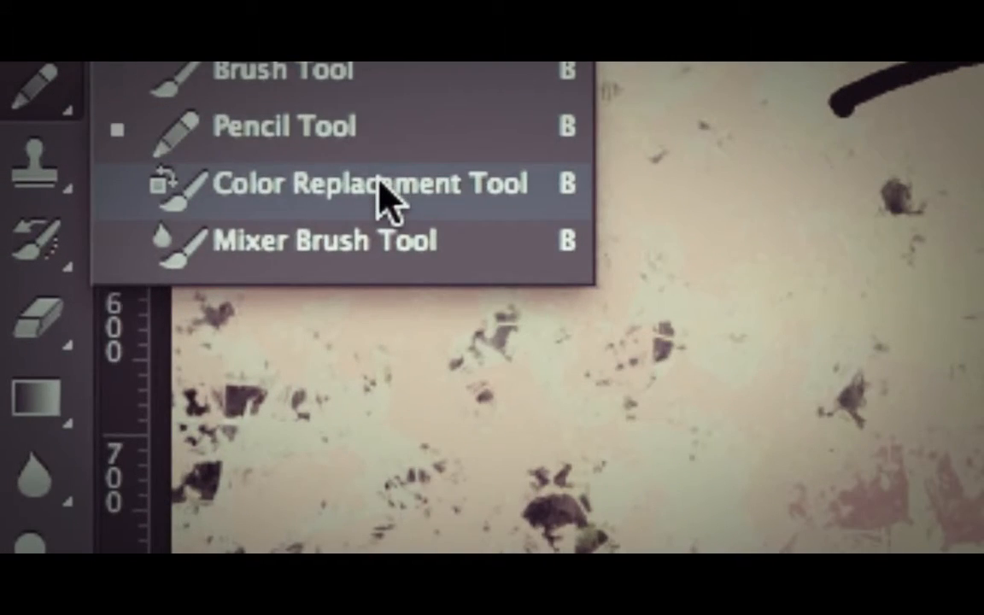
pyautogui.click(389, 200)
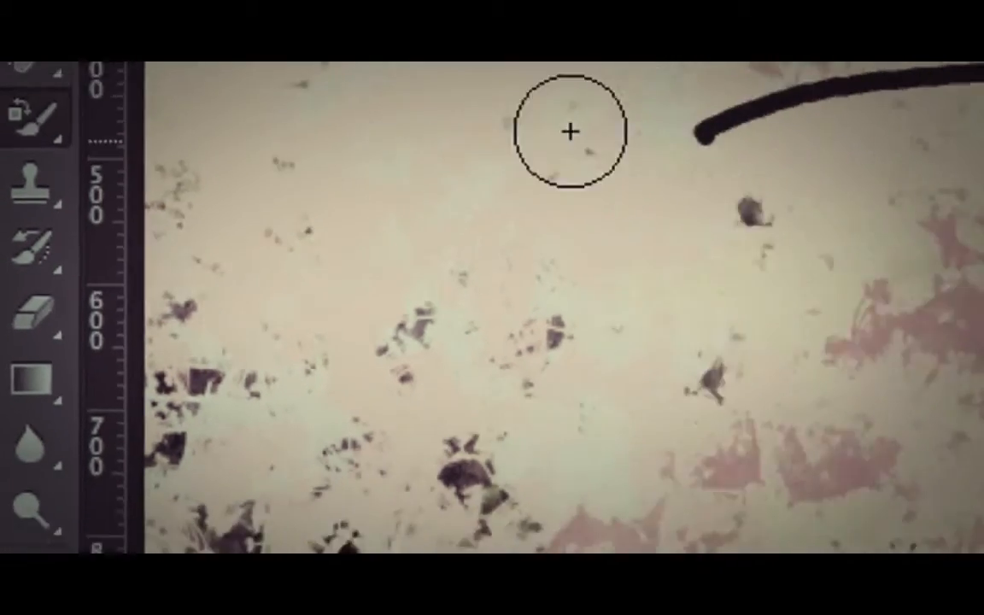
pyautogui.click(823, 92)
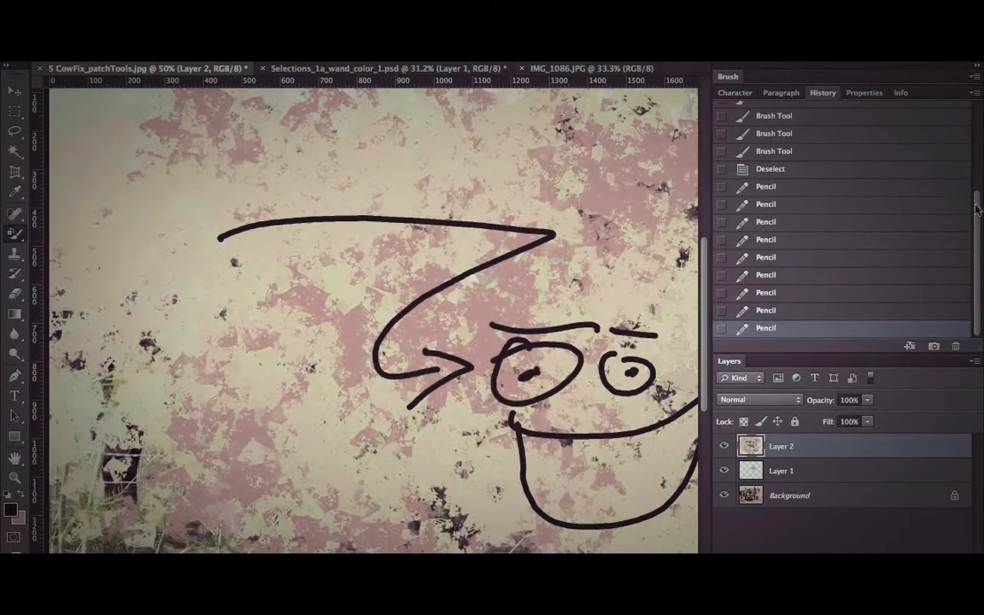
pyautogui.scroll(5, 881, 190)
pyautogui.click(885, 119)
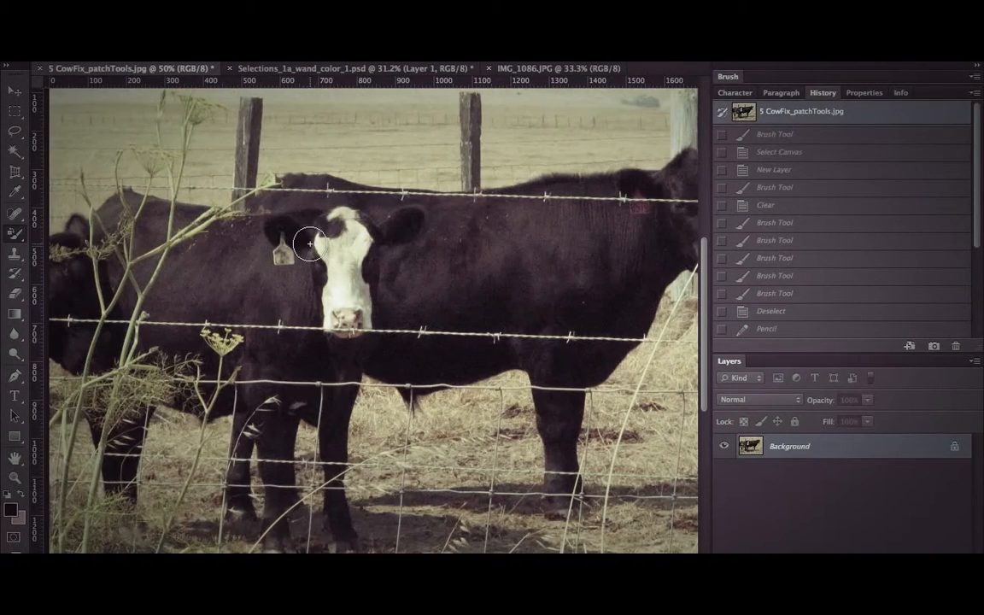
pyautogui.moveTo(307, 220); pyautogui.dragTo(163, 256)
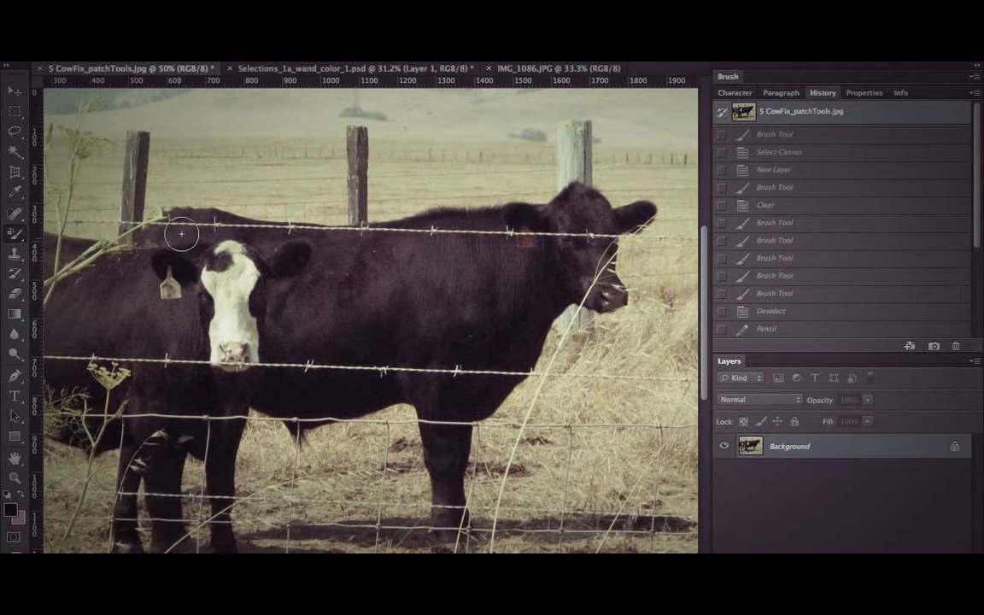
# Set the foreground color to pure red (ff0000) and recolor the middle fence post and the field beside it.
pyautogui.click(10, 510)
pyautogui.click(610, 291)
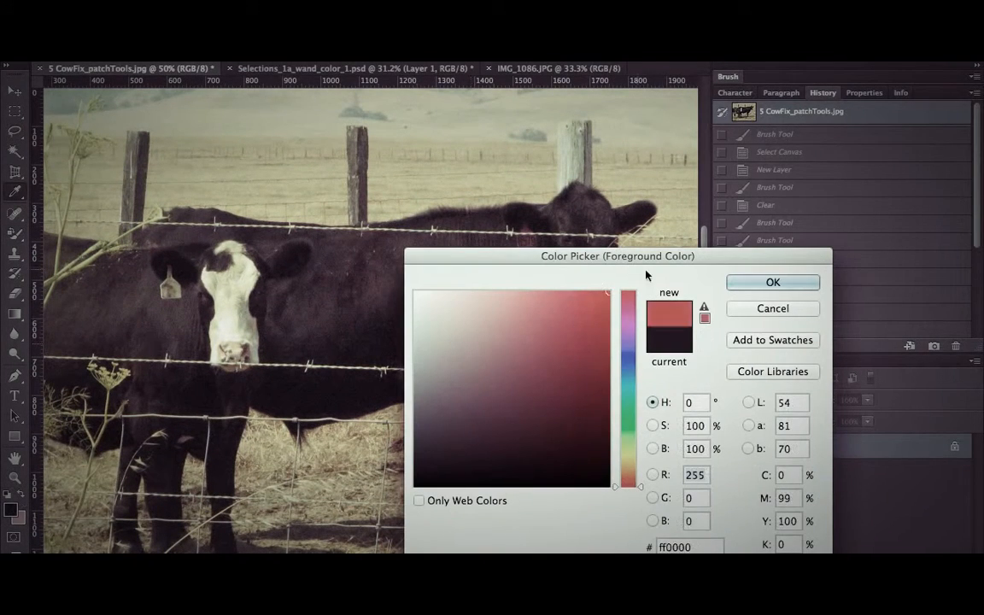
pyautogui.click(772, 283)
pyautogui.moveTo(459, 154)
pyautogui.mouseDown()
pyautogui.moveTo(380, 175)
pyautogui.moveTo(400, 221)
pyautogui.moveTo(415, 203)
pyautogui.moveTo(551, 195)
pyautogui.moveTo(507, 201)
pyautogui.moveTo(489, 166)
pyautogui.moveTo(559, 159)
pyautogui.moveTo(516, 180)
pyautogui.moveTo(556, 178)
pyautogui.moveTo(545, 163)
pyautogui.moveTo(391, 154)
pyautogui.moveTo(352, 134)
pyautogui.mouseUp()
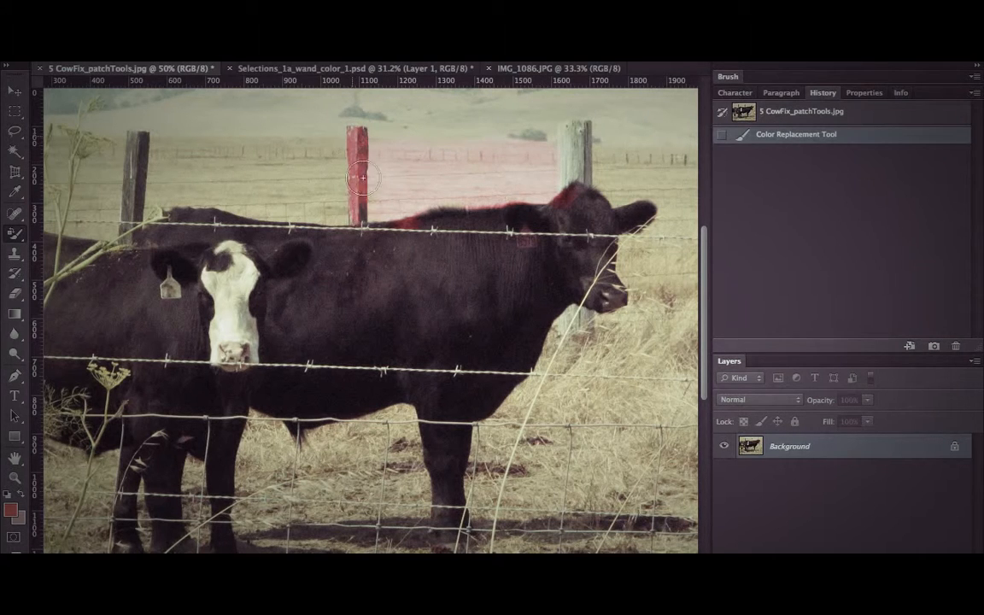
pyautogui.moveTo(370, 210); pyautogui.dragTo(381, 181)
pyautogui.rightClick(381, 181)
pyautogui.click(370, 175)
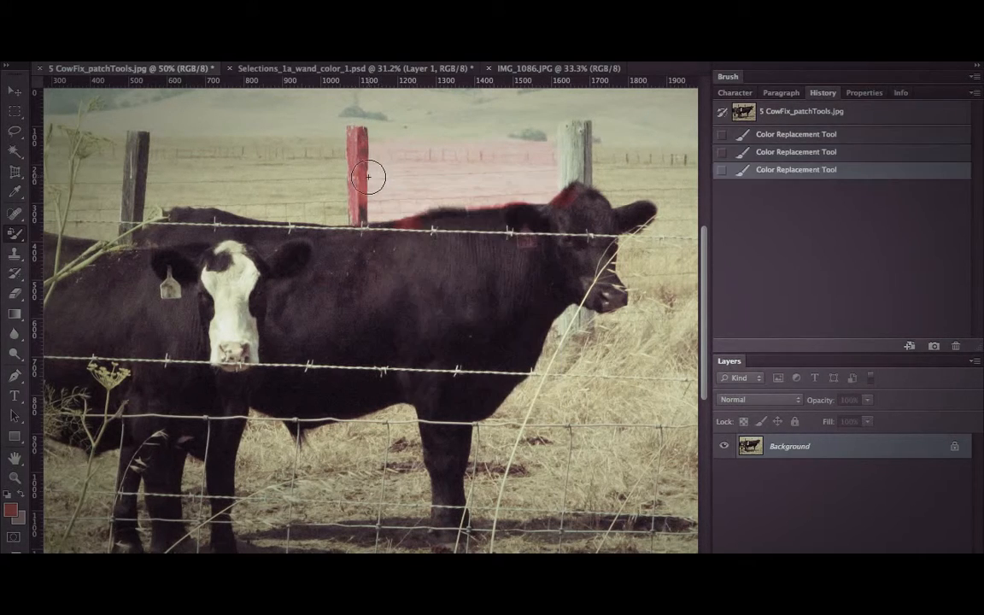
# Set the Color Replacement mode to Saturation and paint over the field between the dark fence post and the red one.
pyautogui.click(329, 70)
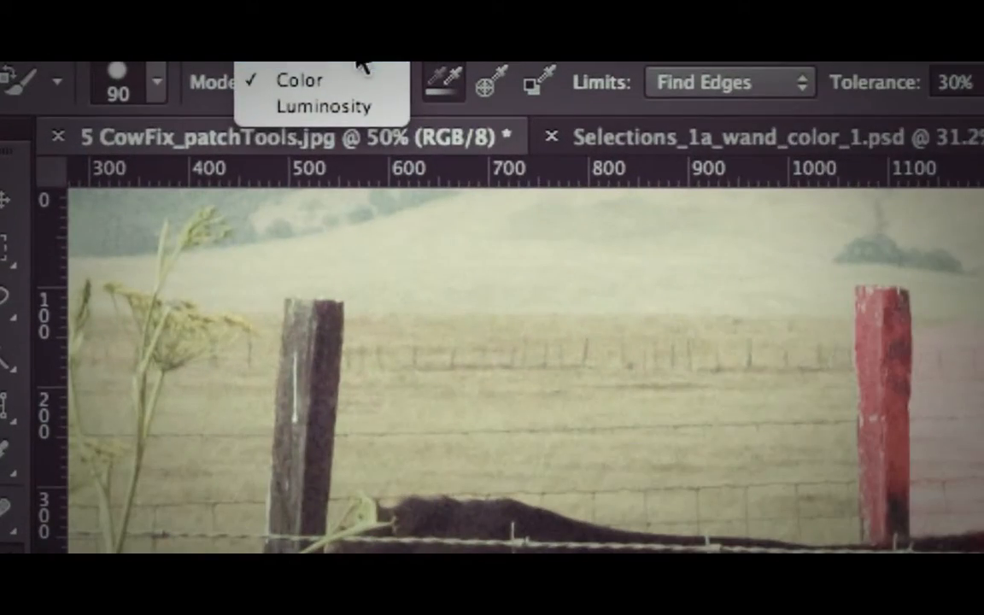
pyautogui.click(357, 56)
pyautogui.moveTo(790, 361)
pyautogui.mouseDown()
pyautogui.moveTo(338, 428)
pyautogui.moveTo(908, 509)
pyautogui.mouseUp()
# Set the Color Replacement mode to Color and recolor the right-hand cow's shoulder, neck and head red.
pyautogui.click(352, 84)
pyautogui.click(344, 103)
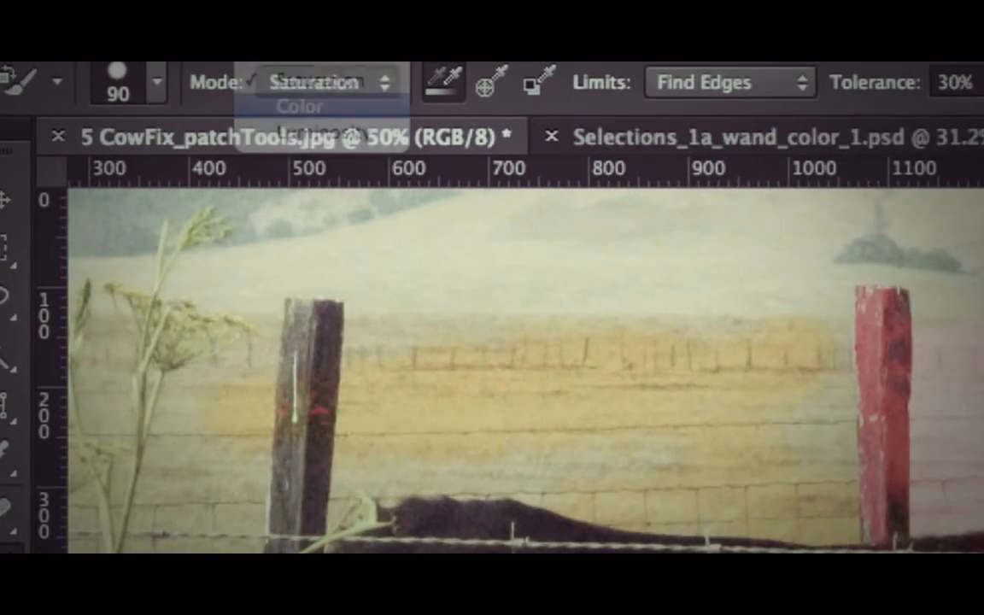
pyautogui.moveTo(788, 326)
pyautogui.mouseDown()
pyautogui.moveTo(676, 358)
pyautogui.moveTo(442, 339)
pyautogui.mouseUp()
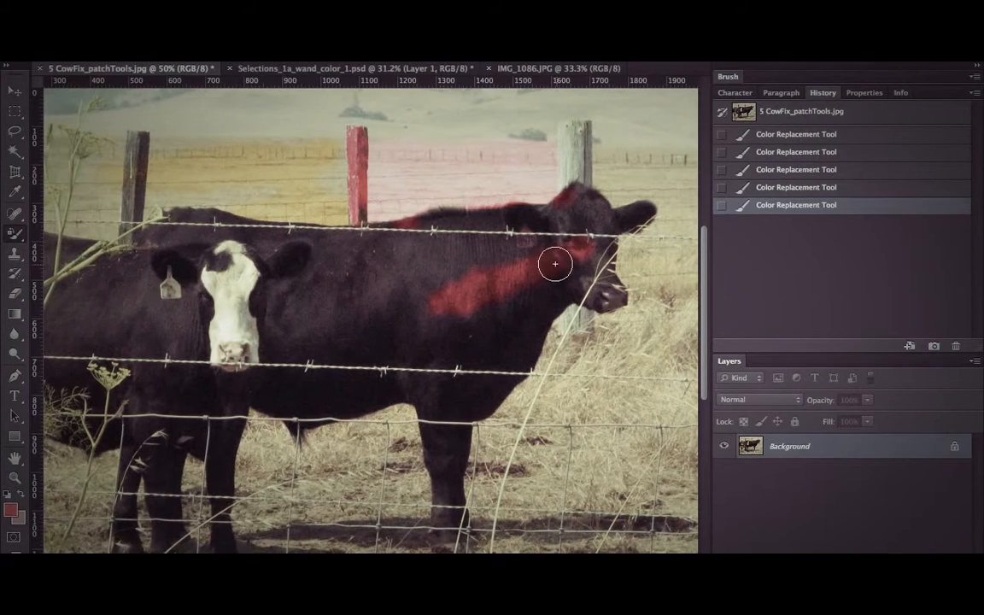
pyautogui.moveTo(555, 264); pyautogui.dragTo(527, 236)
pyautogui.moveTo(529, 236)
pyautogui.mouseDown()
pyautogui.moveTo(631, 270)
pyautogui.moveTo(628, 249)
pyautogui.moveTo(493, 256)
pyautogui.mouseUp()
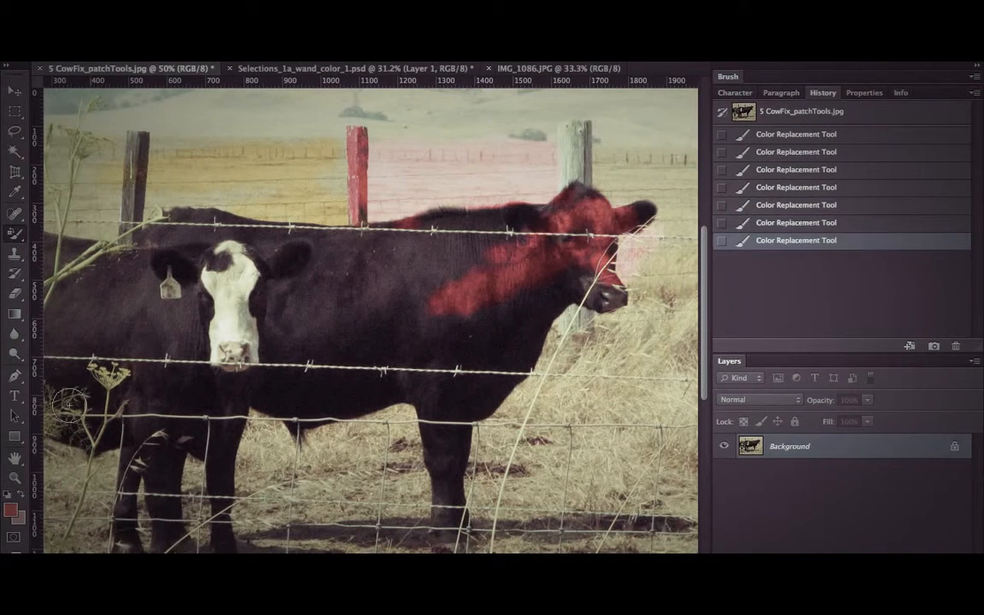
# Switch to the Mixer Brush tool and paint blended red strokes over the right-hand cow's body and the white-faced cow's head.
pyautogui.click(14, 232)
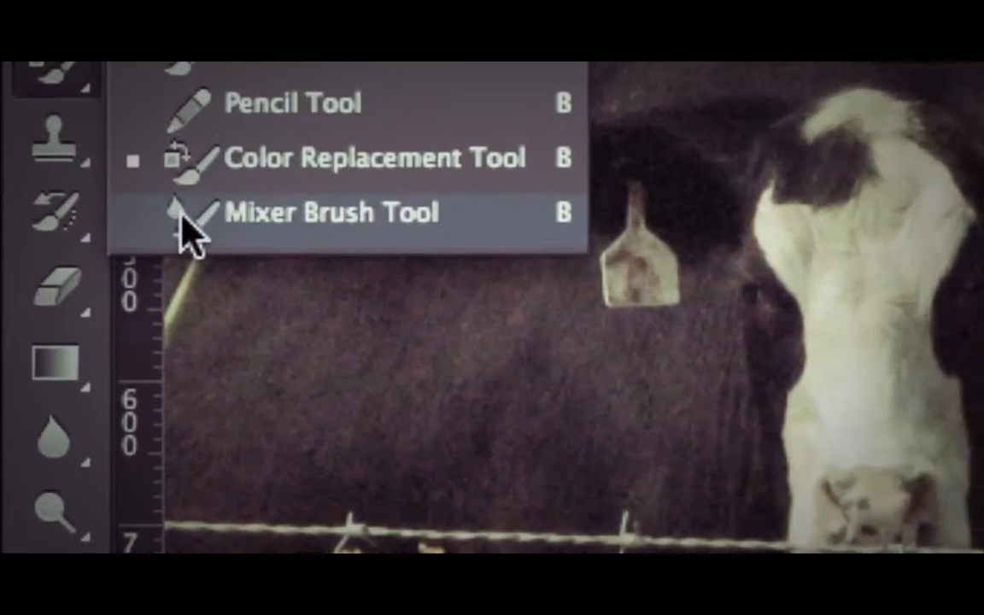
pyautogui.click(184, 217)
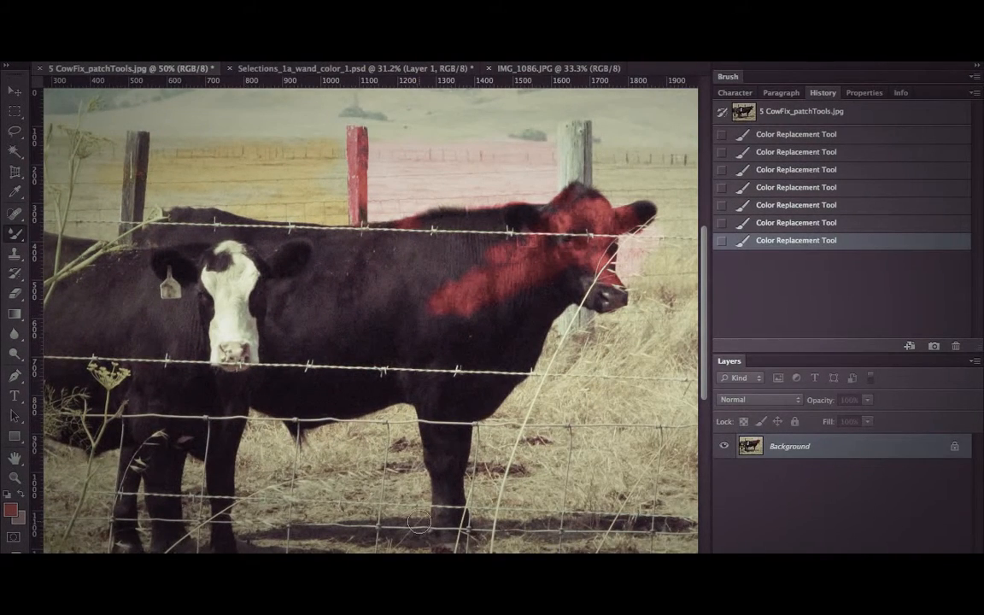
pyautogui.moveTo(352, 342)
pyautogui.mouseDown()
pyautogui.moveTo(423, 511)
pyautogui.moveTo(385, 356)
pyautogui.mouseUp()
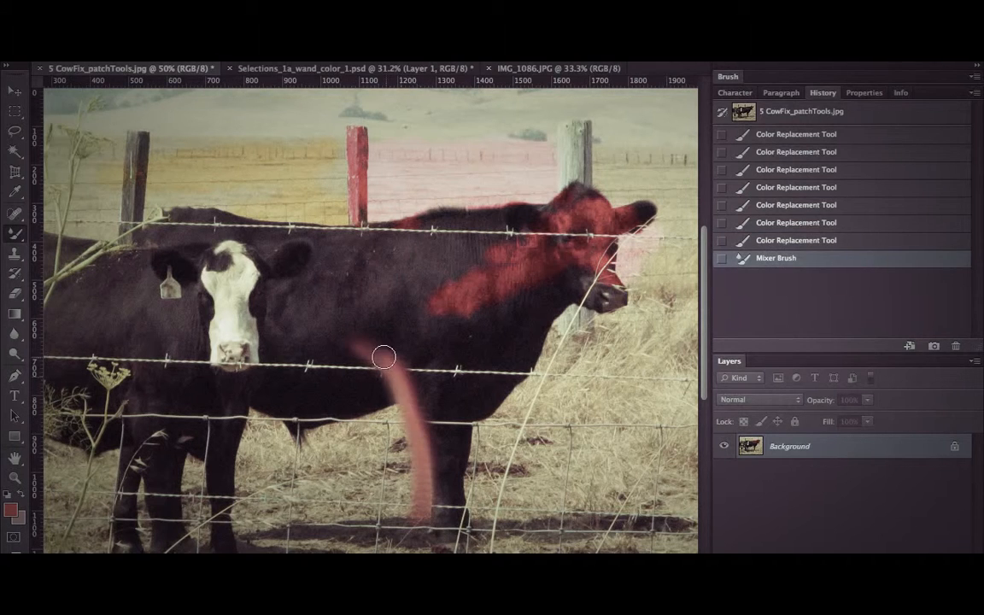
pyautogui.moveTo(413, 407)
pyautogui.mouseDown()
pyautogui.moveTo(319, 368)
pyautogui.moveTo(392, 375)
pyautogui.moveTo(246, 376)
pyautogui.mouseUp()
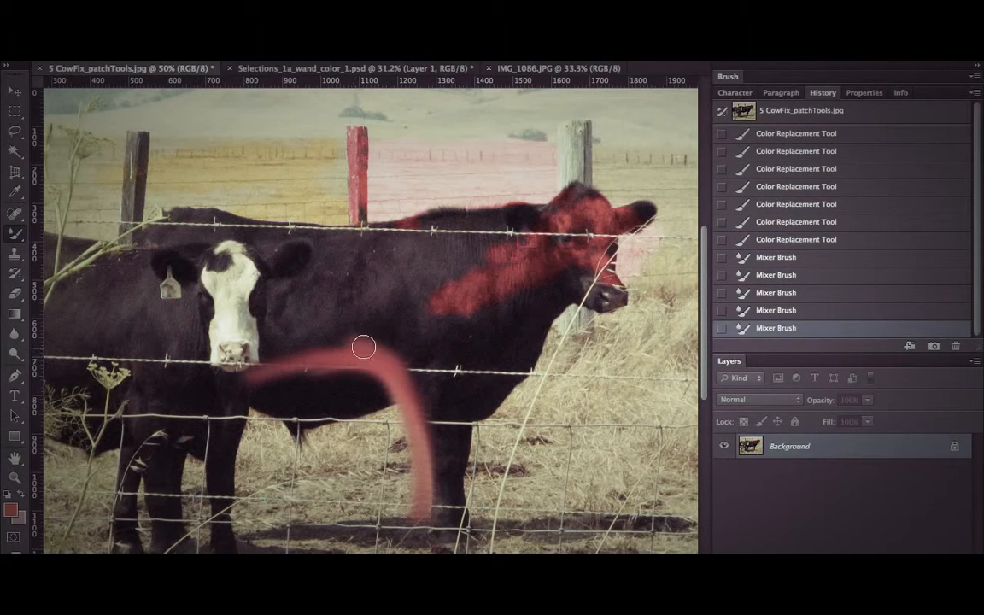
pyautogui.moveTo(365, 346)
pyautogui.mouseDown()
pyautogui.moveTo(277, 305)
pyautogui.moveTo(353, 351)
pyautogui.moveTo(377, 351)
pyautogui.moveTo(436, 293)
pyautogui.moveTo(394, 376)
pyautogui.moveTo(455, 357)
pyautogui.moveTo(436, 417)
pyautogui.moveTo(408, 386)
pyautogui.moveTo(459, 416)
pyautogui.moveTo(396, 363)
pyautogui.moveTo(451, 409)
pyautogui.moveTo(372, 375)
pyautogui.moveTo(310, 410)
pyautogui.mouseUp()
pyautogui.moveTo(363, 375)
pyautogui.mouseDown()
pyautogui.moveTo(265, 408)
pyautogui.moveTo(307, 324)
pyautogui.moveTo(357, 278)
pyautogui.mouseUp()
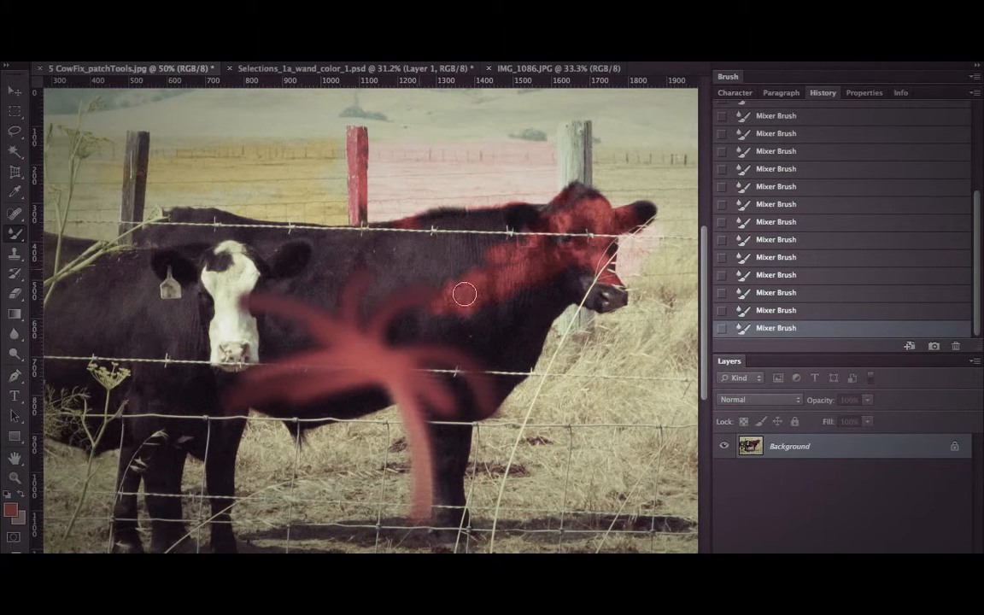
pyautogui.moveTo(425, 270); pyautogui.dragTo(158, 287)
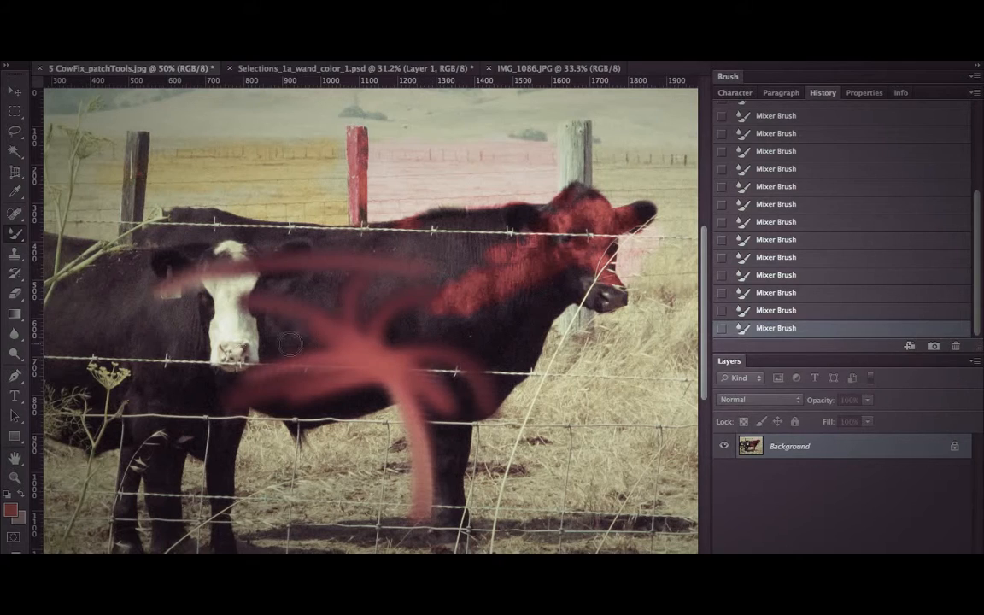
# Set the foreground color to blue (005aff) and mix blue strokes into the red paint on the cow's body.
pyautogui.click(10, 512)
pyautogui.click(645, 365)
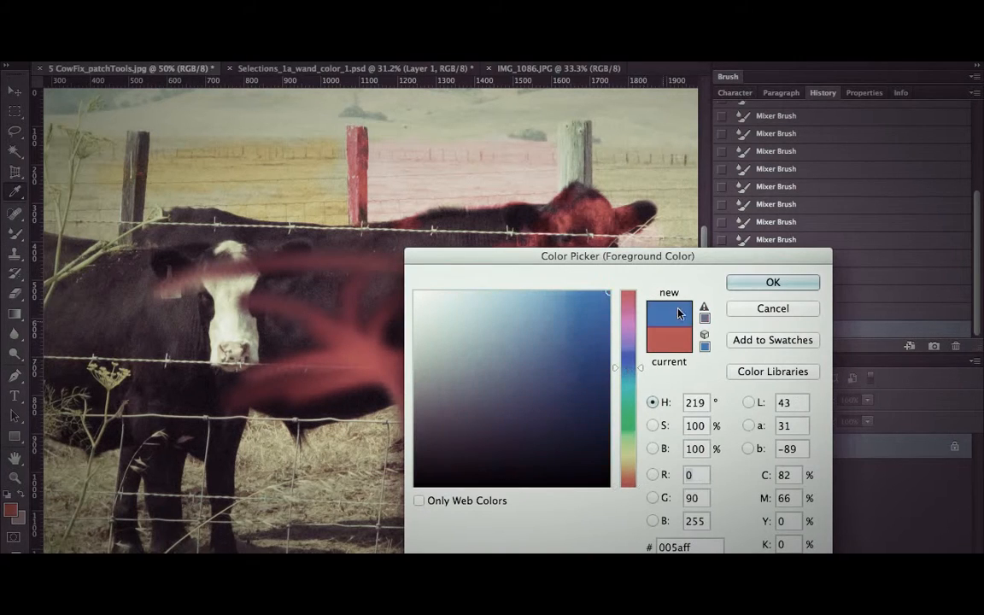
pyautogui.click(742, 282)
pyautogui.moveTo(350, 340)
pyautogui.mouseDown()
pyautogui.moveTo(401, 335)
pyautogui.moveTo(332, 290)
pyautogui.moveTo(377, 318)
pyautogui.moveTo(363, 297)
pyautogui.moveTo(271, 282)
pyautogui.moveTo(396, 301)
pyautogui.moveTo(262, 408)
pyautogui.moveTo(340, 362)
pyautogui.moveTo(295, 381)
pyautogui.moveTo(285, 406)
pyautogui.moveTo(432, 414)
pyautogui.mouseUp()
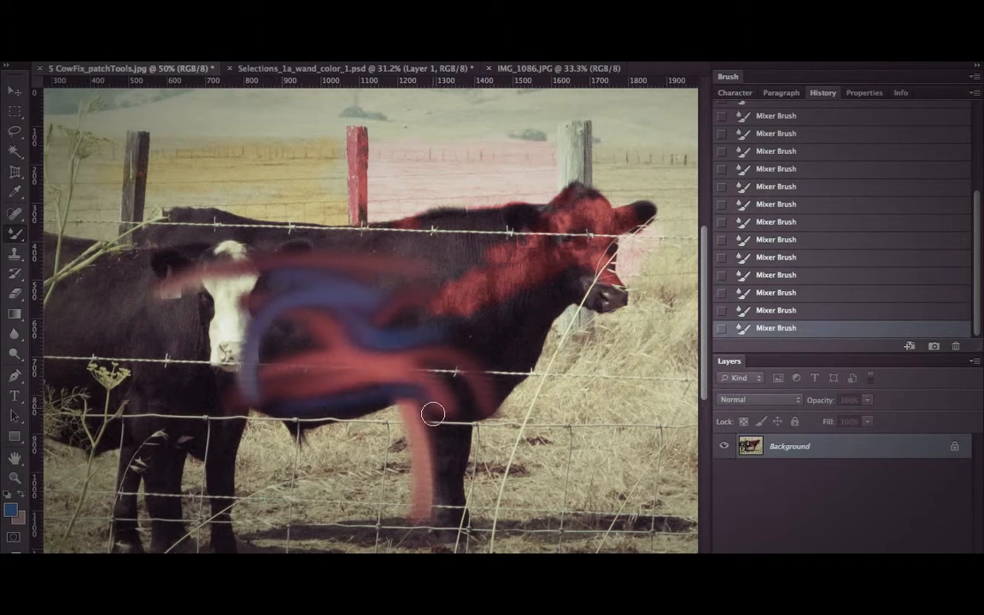
pyautogui.moveTo(418, 376); pyautogui.dragTo(363, 365)
# Choose the 90 px textured brush tip for the Mixer Brush and paint speckled blue strokes over the cow's belly and the grass below.
pyautogui.rightClick(392, 378)
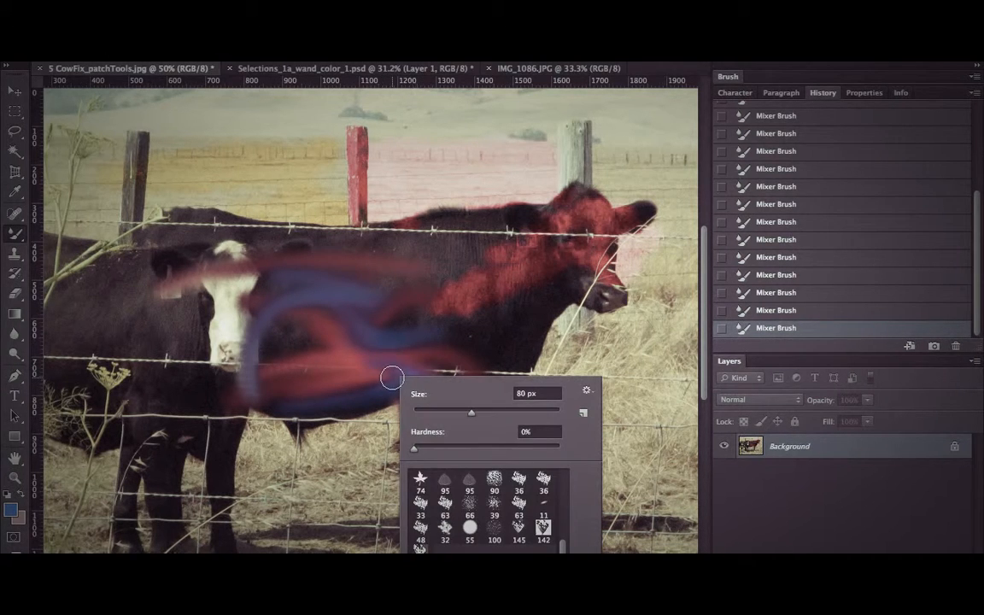
pyautogui.click(500, 488)
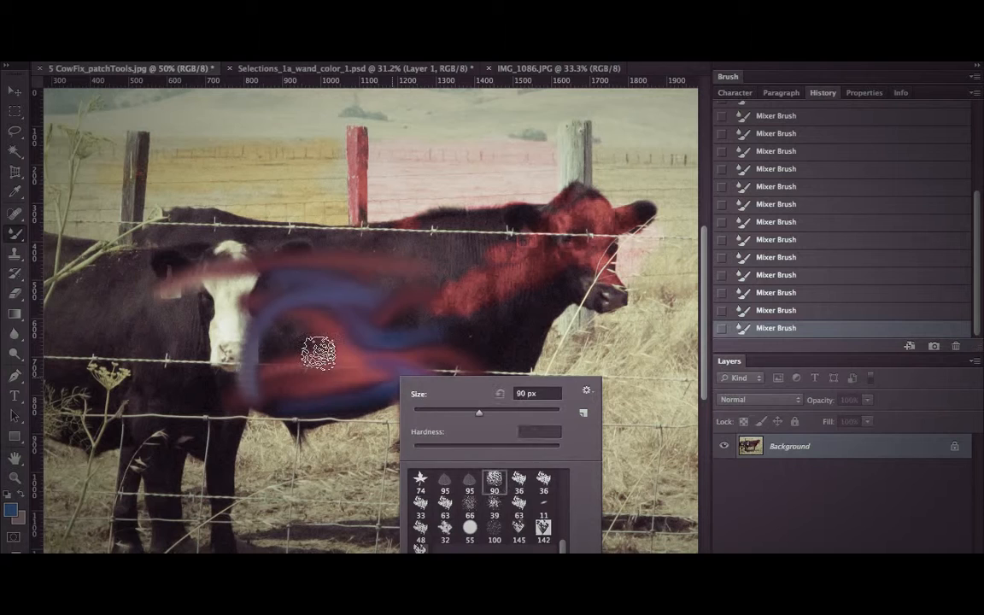
pyautogui.moveTo(318, 353)
pyautogui.mouseDown()
pyautogui.moveTo(295, 385)
pyautogui.moveTo(268, 356)
pyautogui.moveTo(391, 386)
pyautogui.moveTo(326, 340)
pyautogui.moveTo(257, 431)
pyautogui.moveTo(429, 402)
pyautogui.moveTo(384, 540)
pyautogui.moveTo(365, 396)
pyautogui.moveTo(378, 459)
pyautogui.mouseUp()
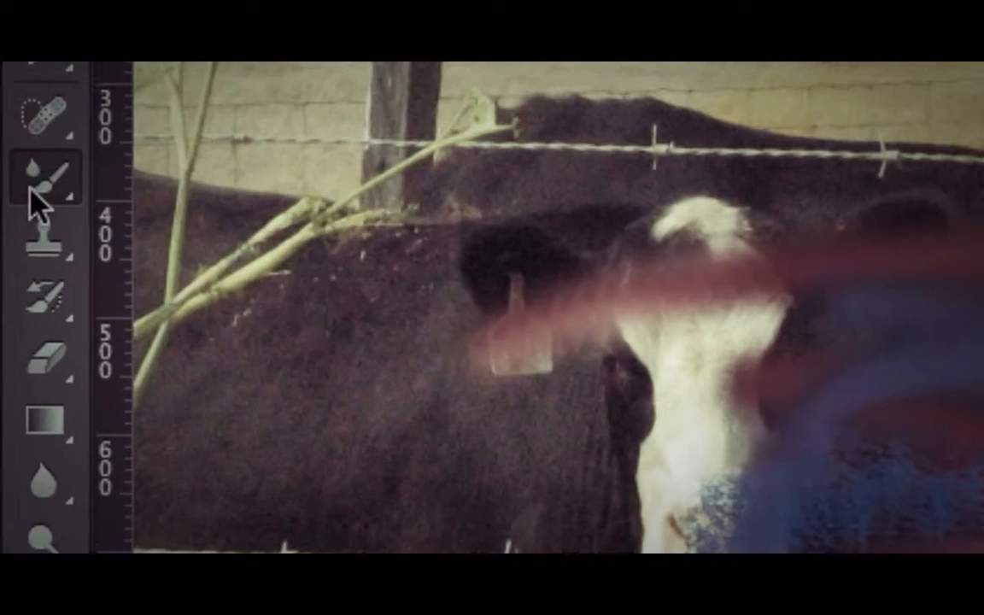
# Switch from the Mixer Brush back to the regular Brush tool.
pyautogui.click(14, 233)
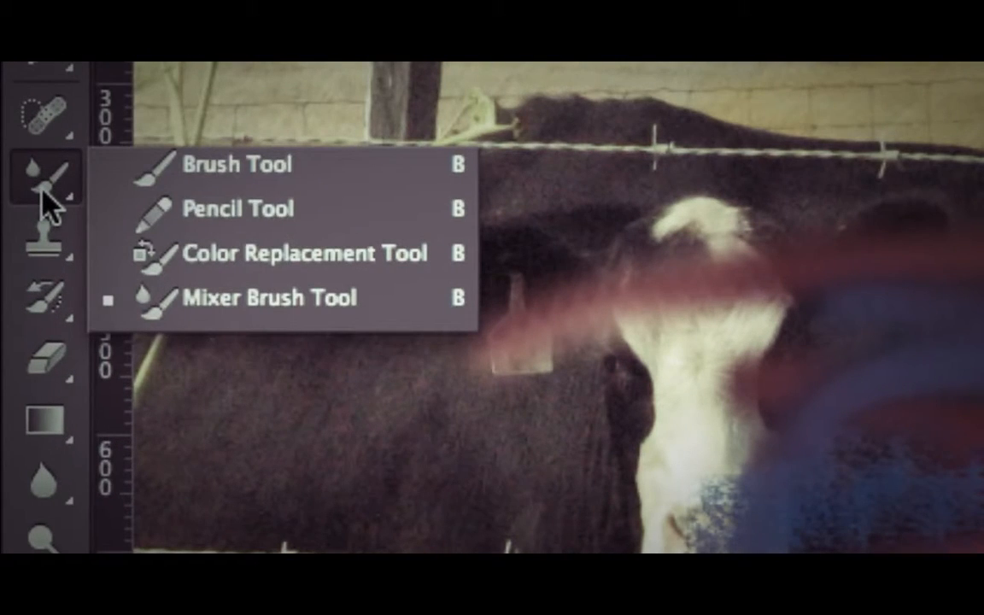
pyautogui.click(201, 171)
pyautogui.click(36, 181)
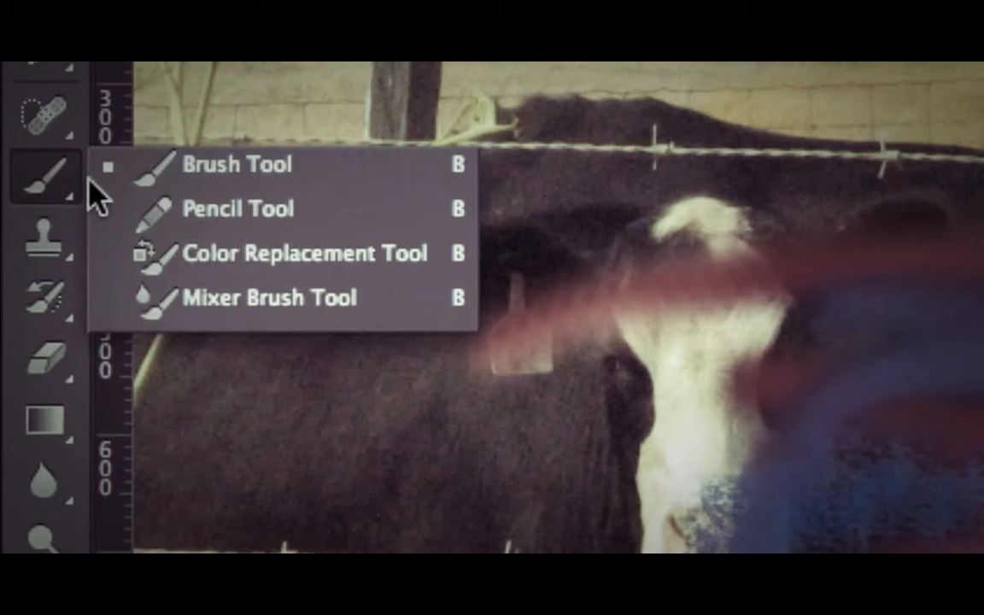
pyautogui.click(60, 187)
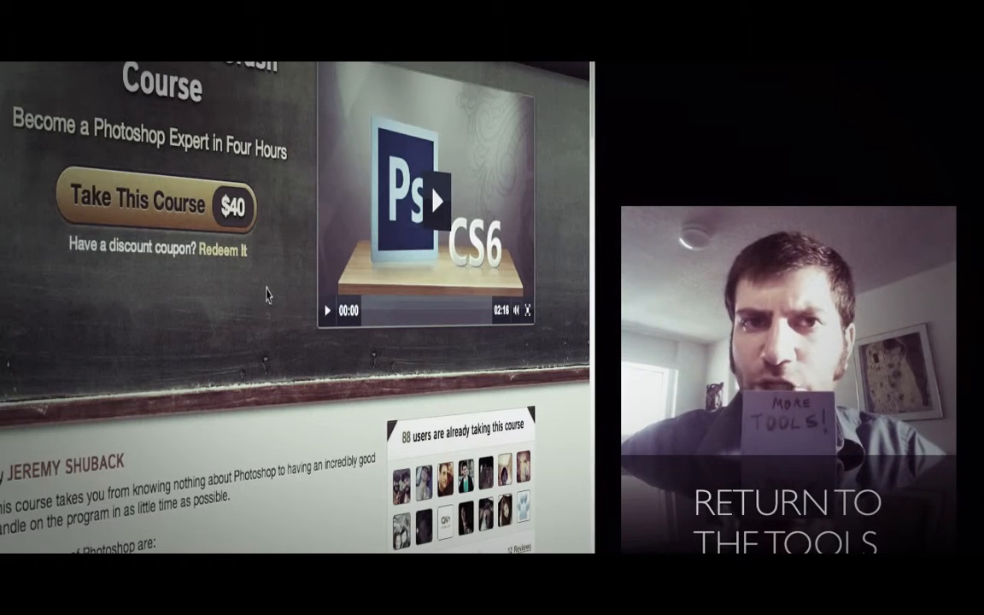
pyautogui.scroll(-3, 265, 294)
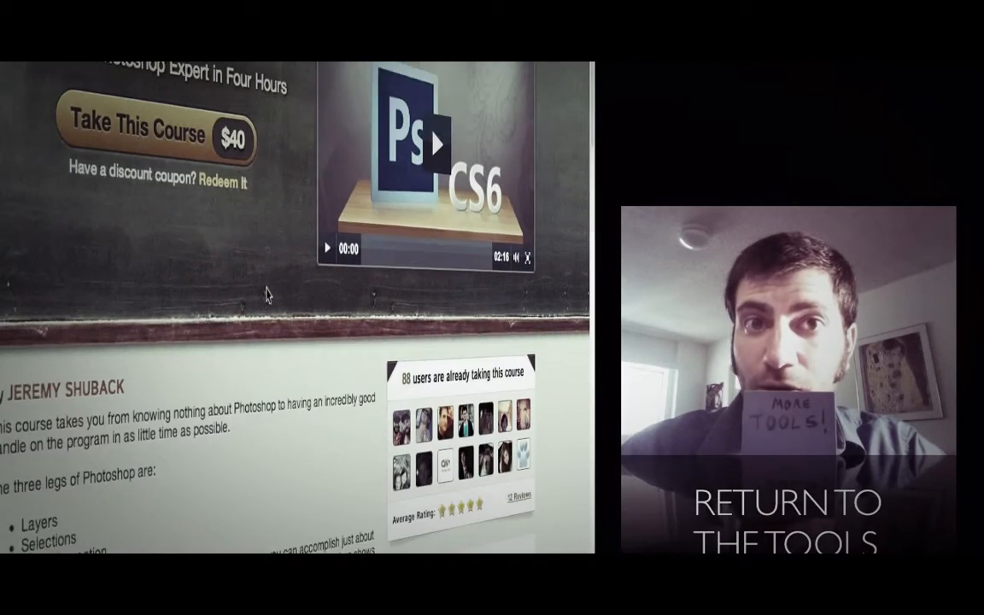